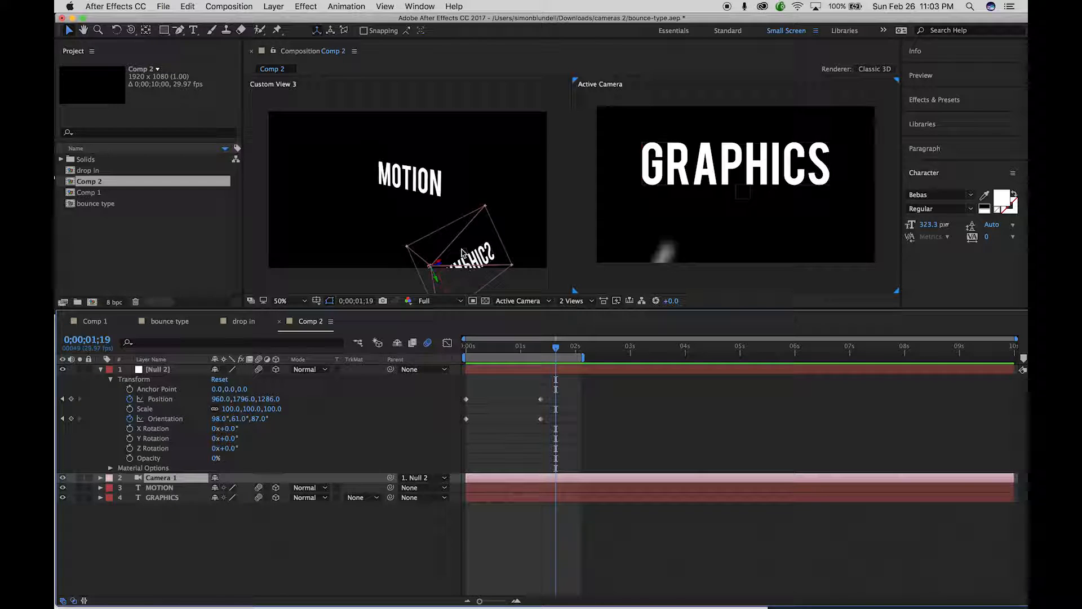
Preview the finished camera move in Comp 2 from the first frame, then collapse the Null 2 layer's properties
{"action": "left_click_drag", "start_coordinate": [557, 352], "coordinate": [453, 356]}
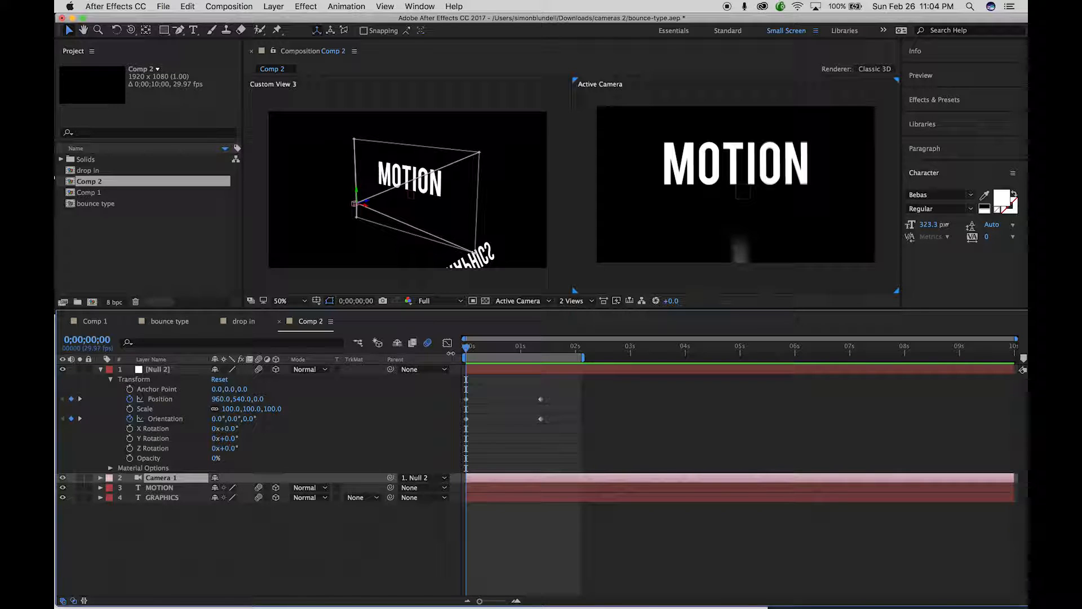
{"action": "key", "text": "space"}
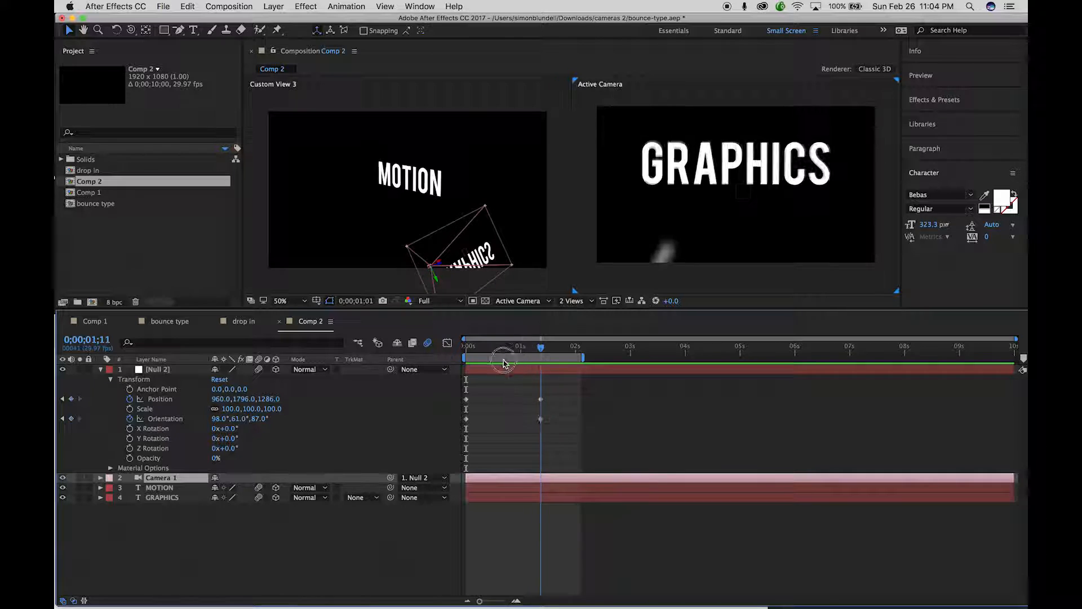
{"action": "key", "text": "space"}
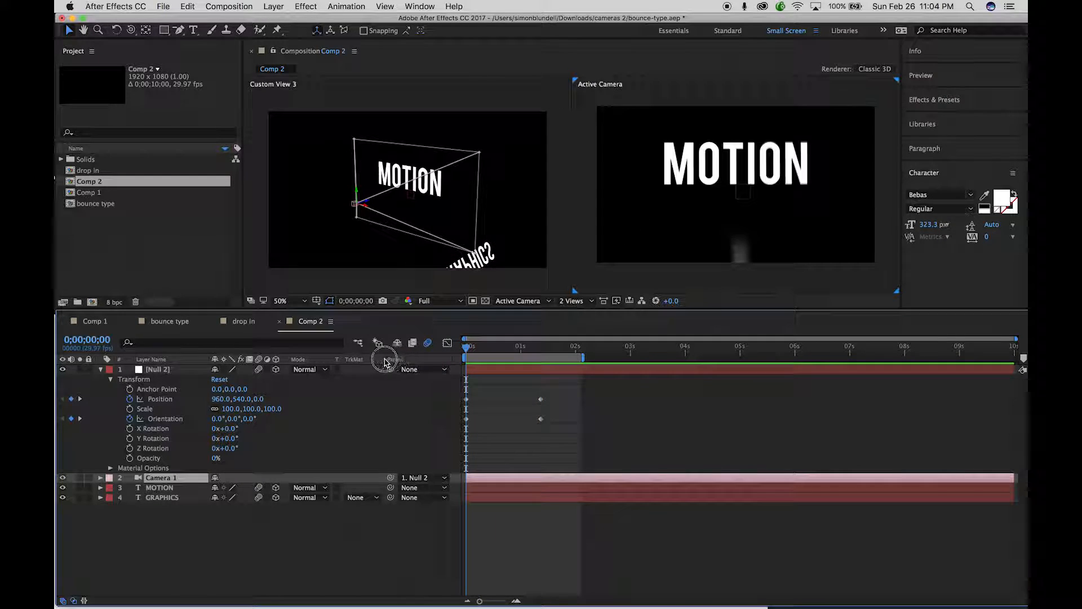
{"action": "left_click", "coordinate": [101, 369]}
{"action": "left_click", "coordinate": [148, 451]}
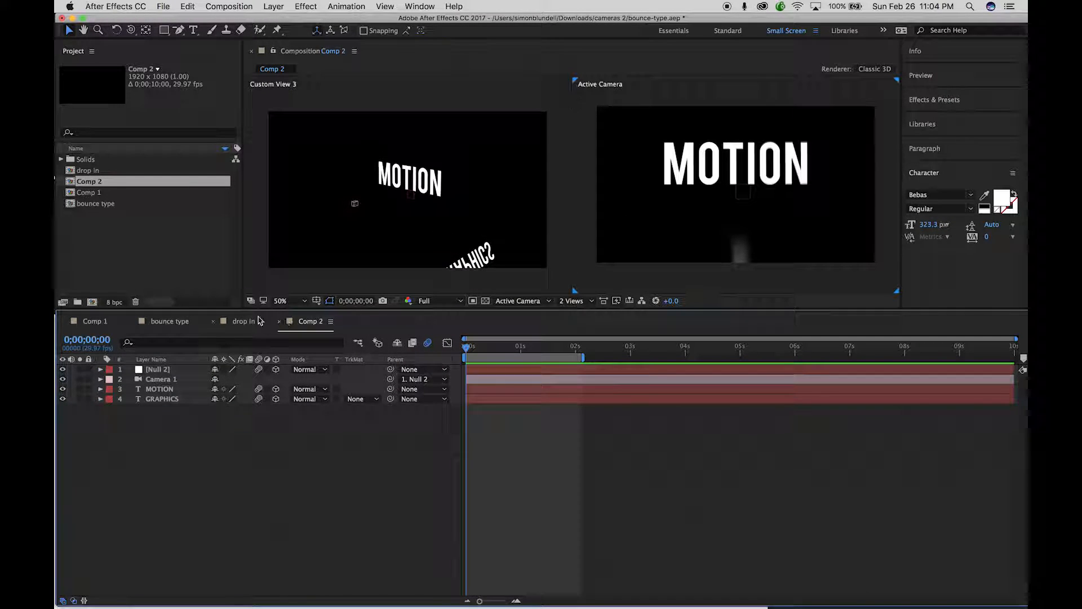
Create a 10-second HDTV 1080 29.97 composition and add a white Bebas text layer reading MOTION
{"action": "left_click", "coordinate": [91, 302]}
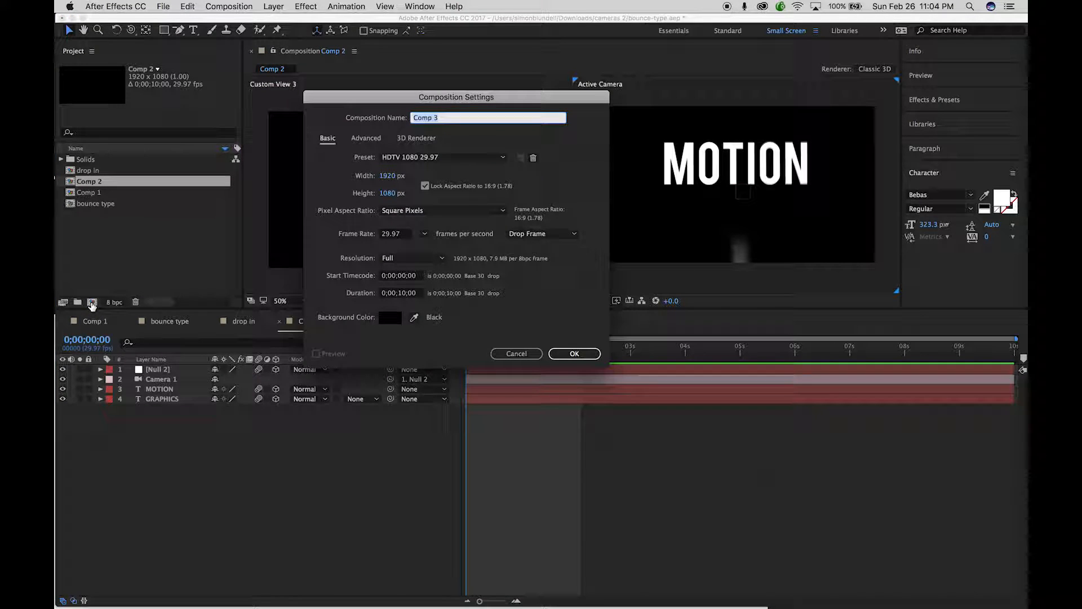
{"action": "key", "text": "Return"}
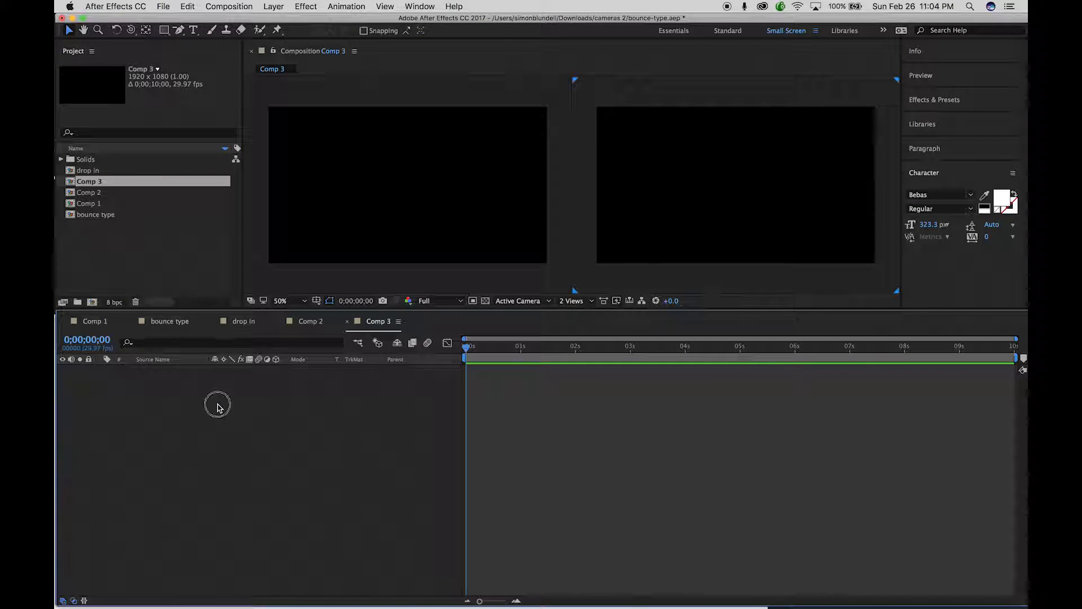
{"action": "left_click", "coordinate": [194, 30]}
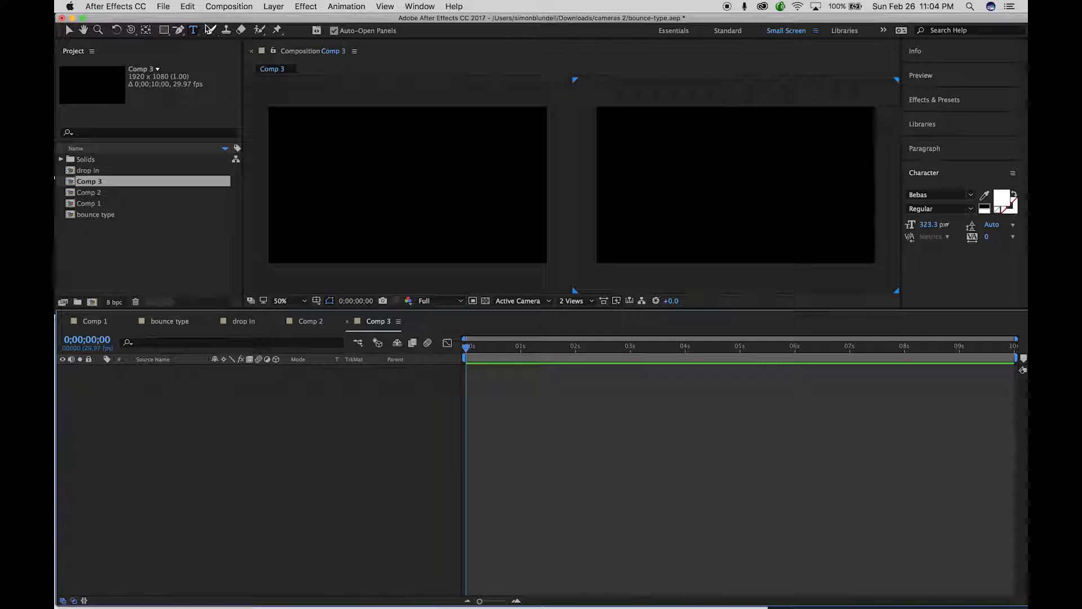
{"action": "left_click", "coordinate": [679, 185]}
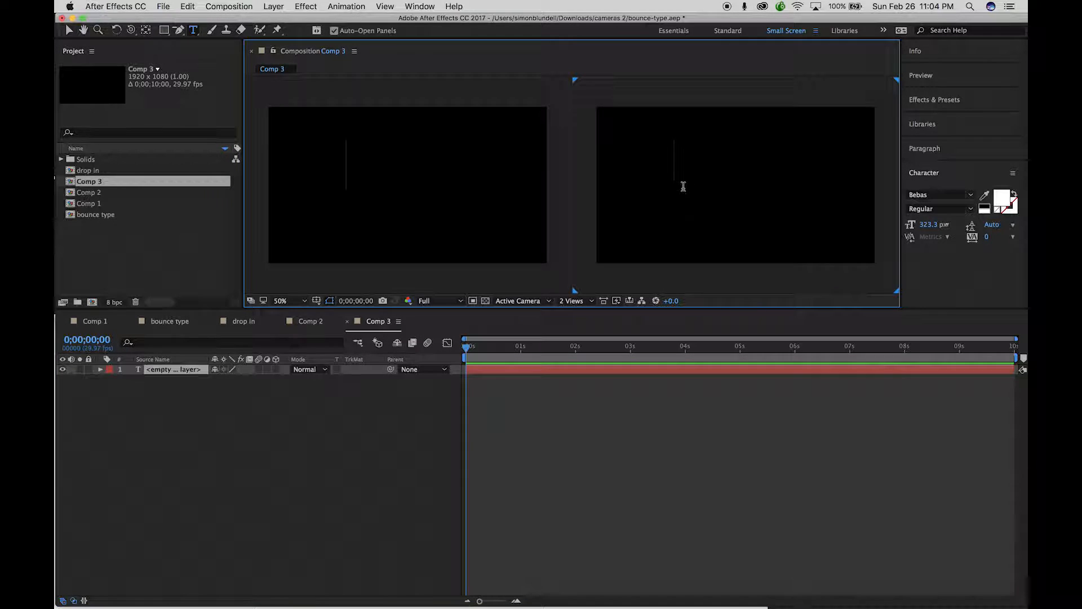
{"action": "type", "text": "MOTION"}
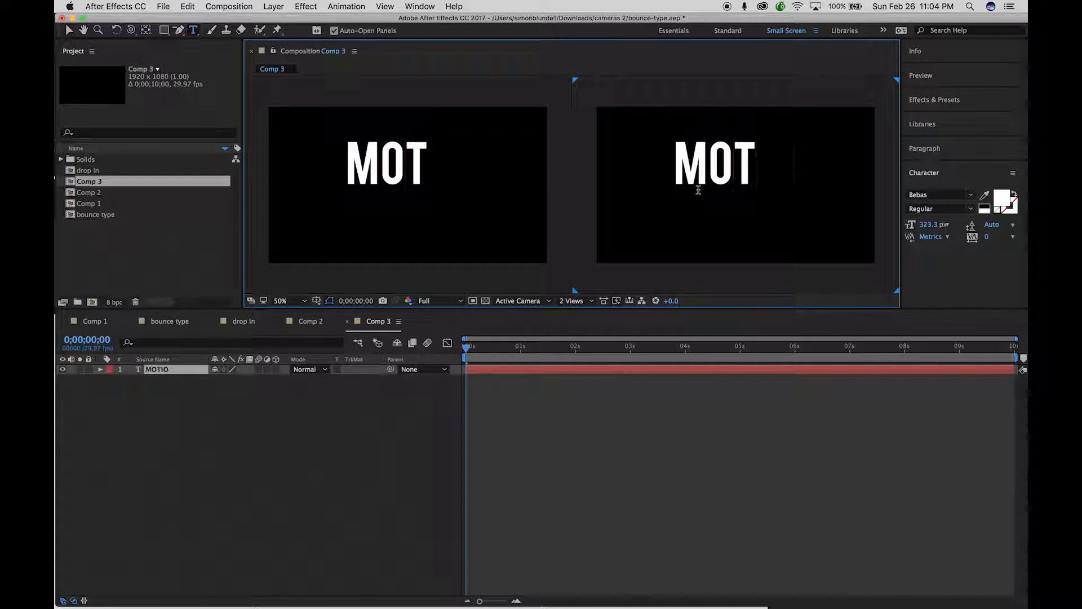
Centre the MOTION layer's anchor point on its text and centre the layer in the composition
{"action": "left_click", "coordinate": [723, 191]}
{"action": "key", "text": "super+alt+Home"}
{"action": "key", "text": "super+Home"}
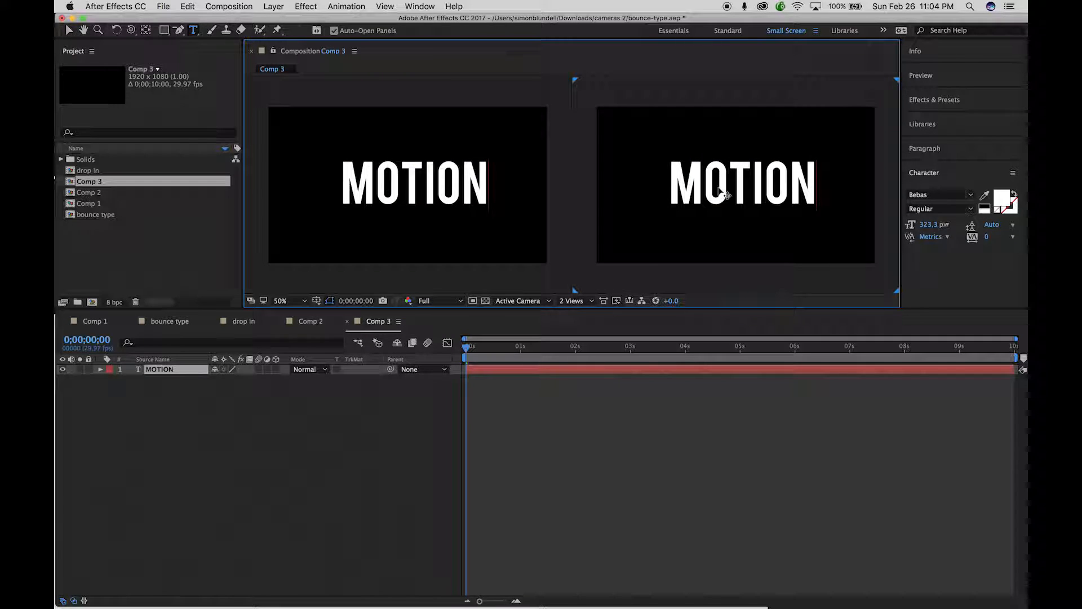
{"action": "left_click", "coordinate": [169, 370]}
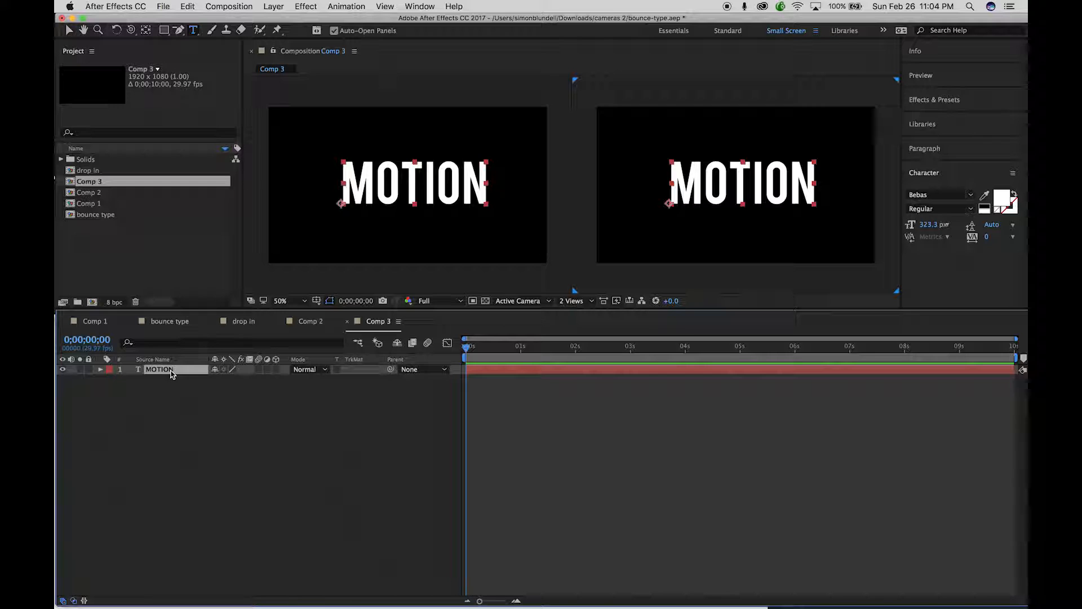
{"action": "key", "text": "super+alt+Home"}
{"action": "key", "text": "super+Home"}
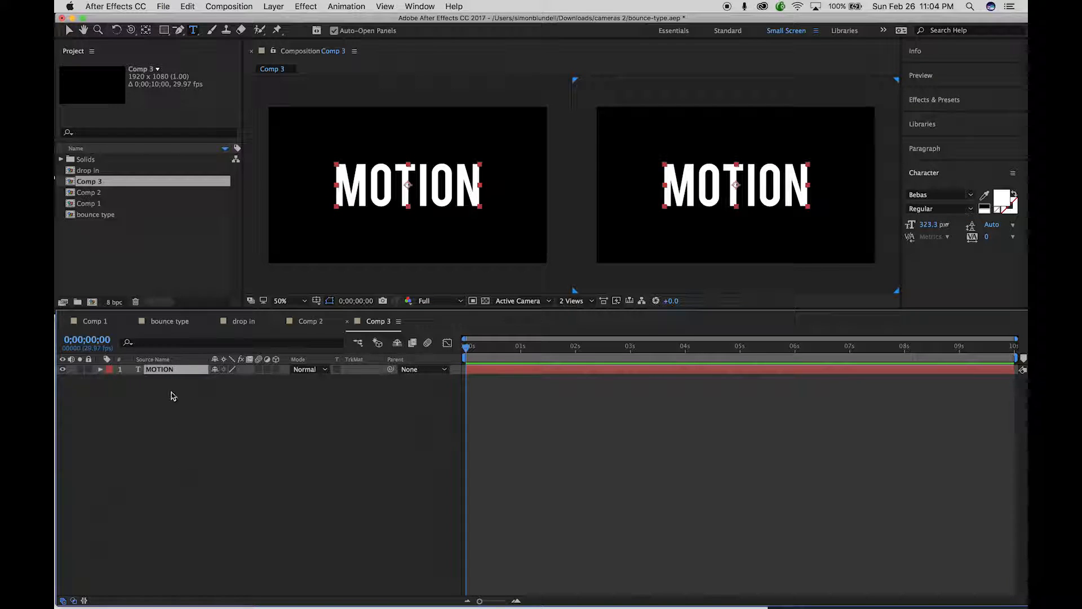
Duplicate the MOTION text layer and change the copy's text to GRAPHICS
{"action": "key", "text": "super+d"}
{"action": "key", "text": "Caps_Lock"}
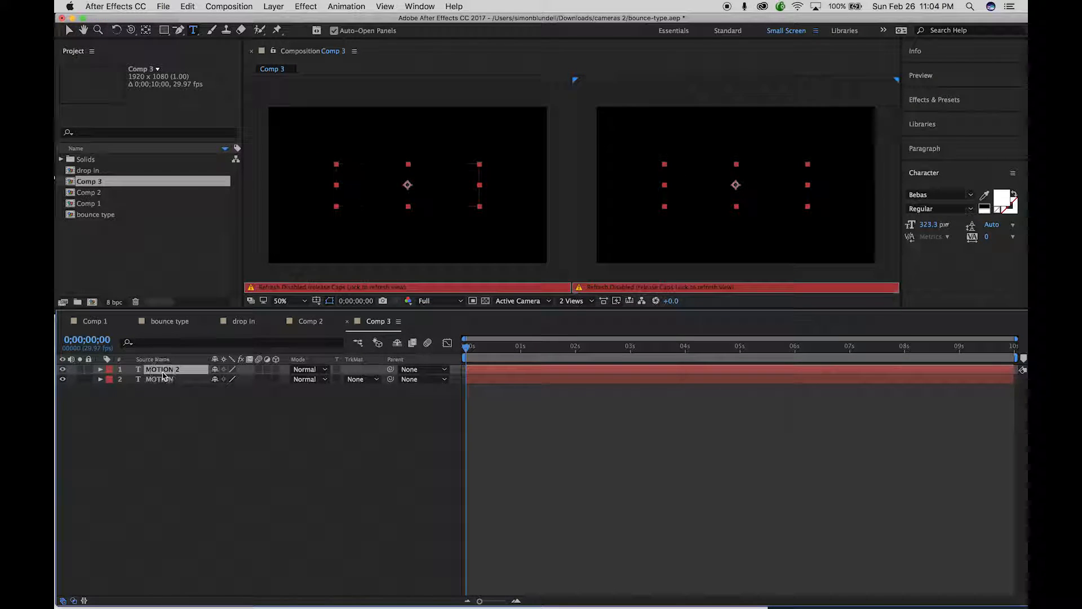
{"action": "type", "text": "GRAPHICS"}
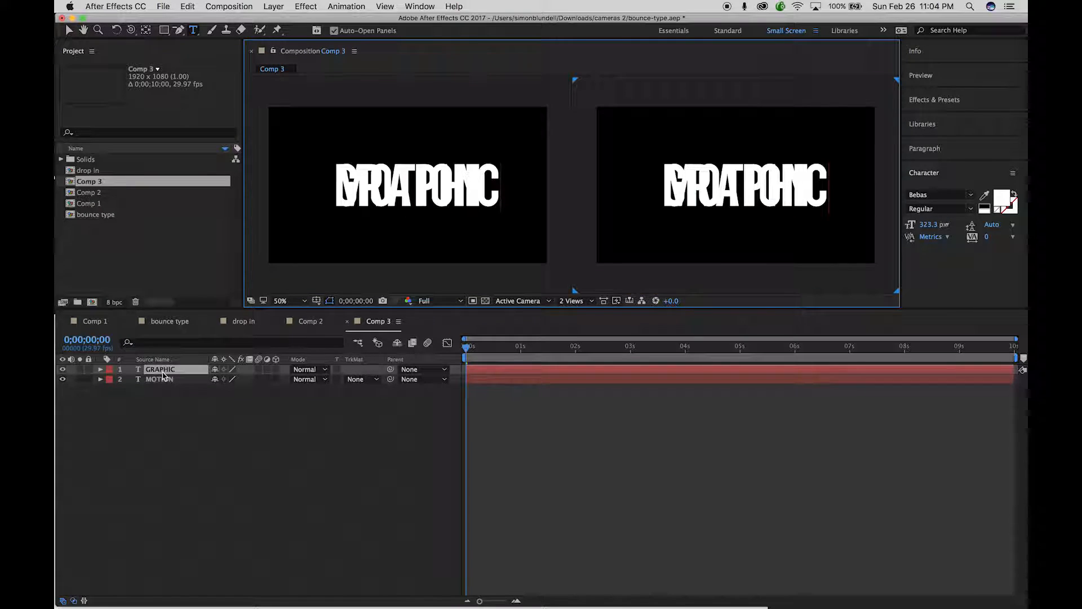
{"action": "key", "text": "Caps_Lock"}
{"action": "left_click", "coordinate": [193, 413]}
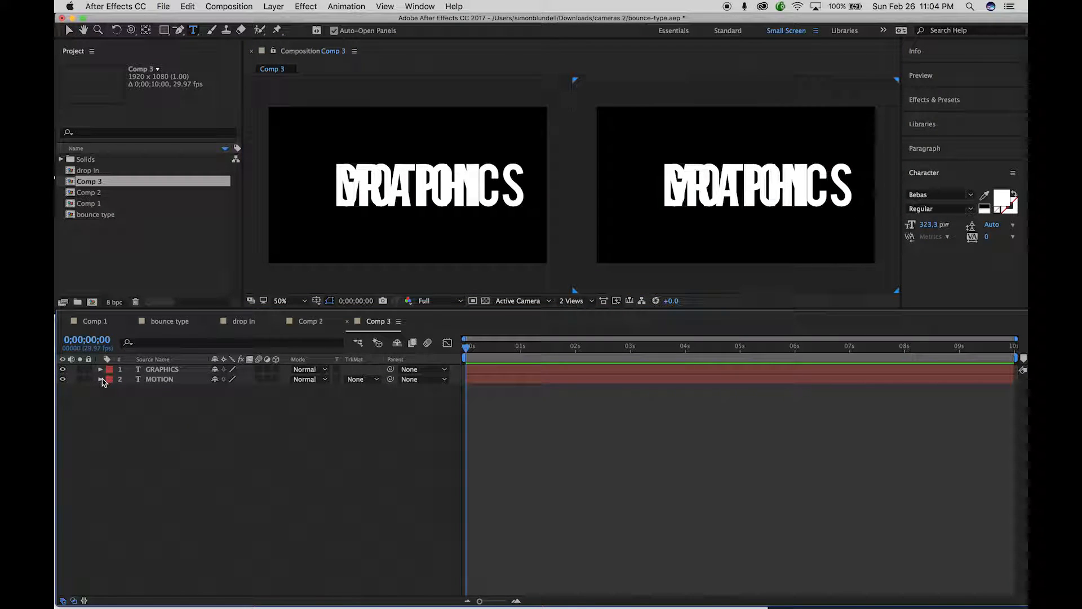
Turn both the GRAPHICS and MOTION text layers into 3D layers
{"action": "left_click", "coordinate": [155, 369]}
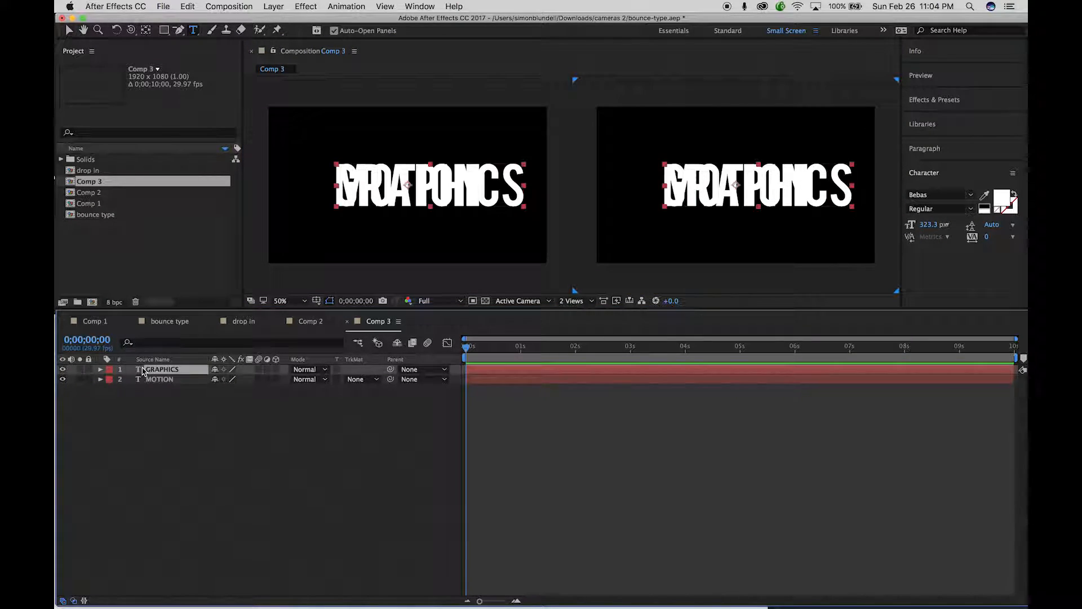
{"action": "left_click", "coordinate": [276, 369]}
{"action": "left_click", "coordinate": [275, 379]}
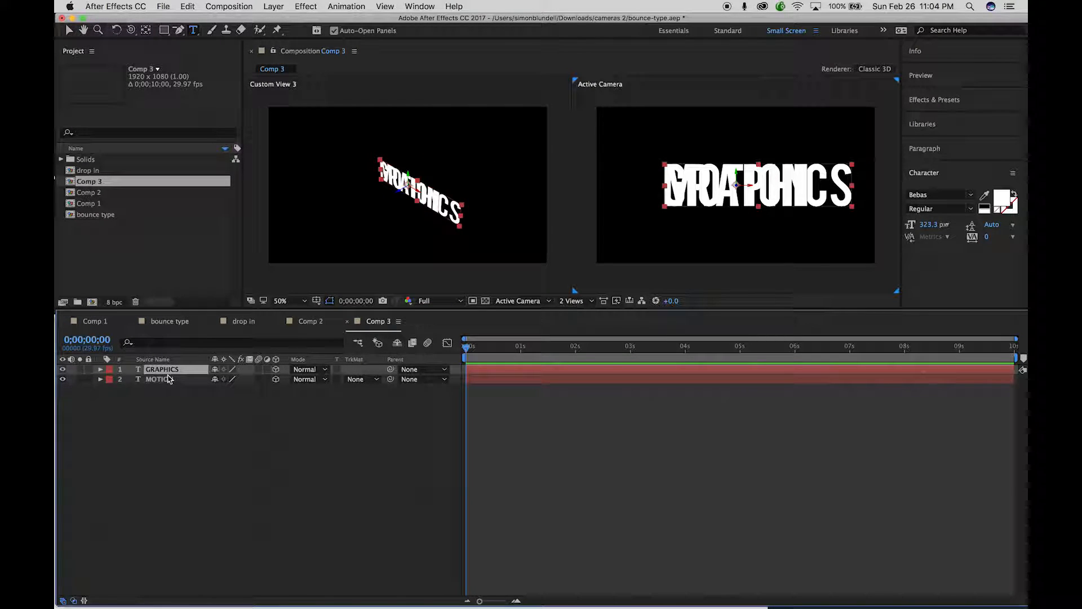
Set the GRAPHICS layer's Z position to 990 in its transform properties
{"action": "left_click", "coordinate": [101, 369]}
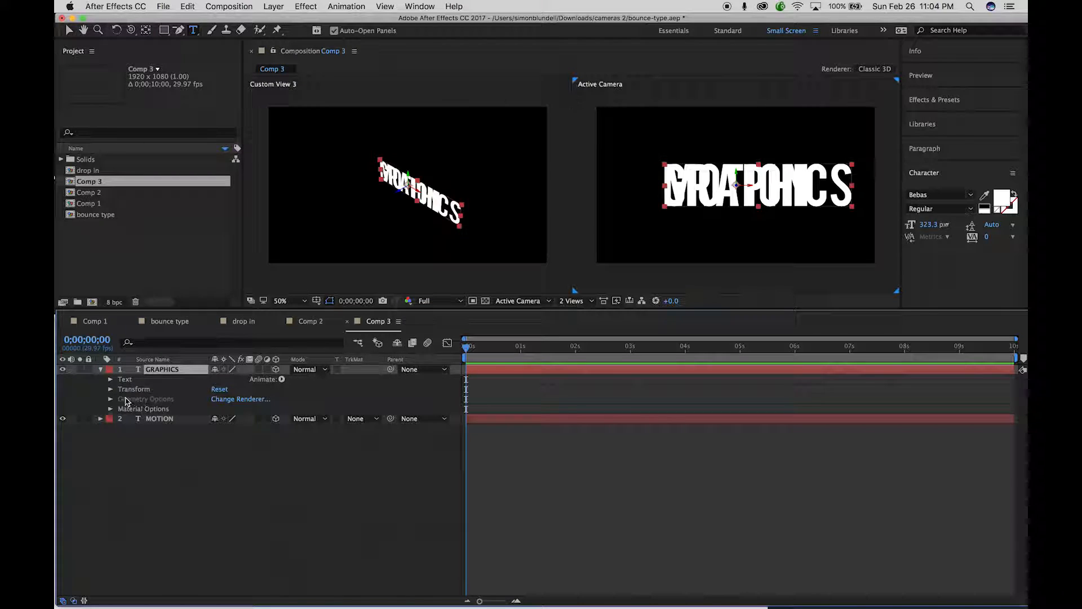
{"action": "left_click", "coordinate": [110, 389]}
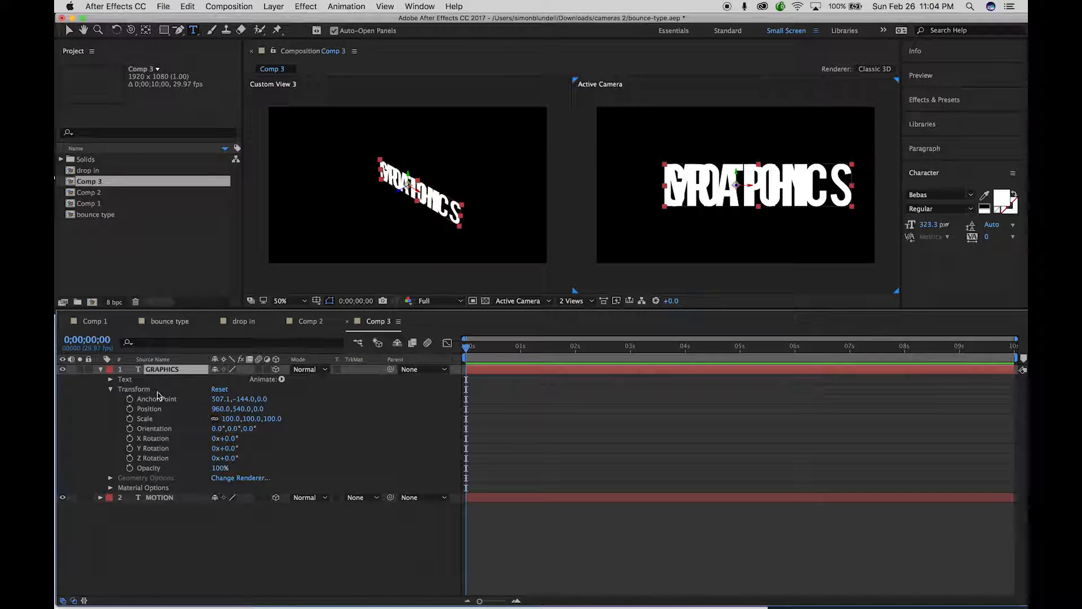
{"action": "left_click_drag", "start_coordinate": [258, 408], "coordinate": [700, 391]}
{"action": "left_click", "coordinate": [263, 409]}
{"action": "type", "text": "990"}
{"action": "key", "text": "Return"}
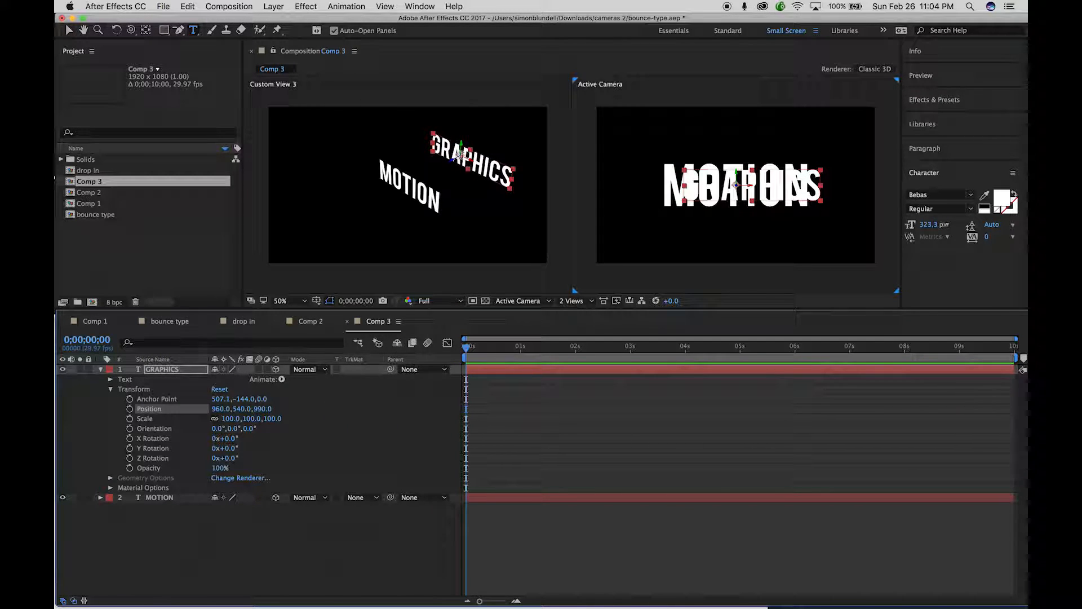
Move the GRAPHICS layer to about X 1937, Y 1584 and set its orientation to about 36°, 279°, 93°
{"action": "left_click", "coordinate": [69, 30]}
{"action": "left_click_drag", "start_coordinate": [466, 154], "coordinate": [508, 265]}
{"action": "left_click_drag", "start_coordinate": [248, 429], "coordinate": [193, 436]}
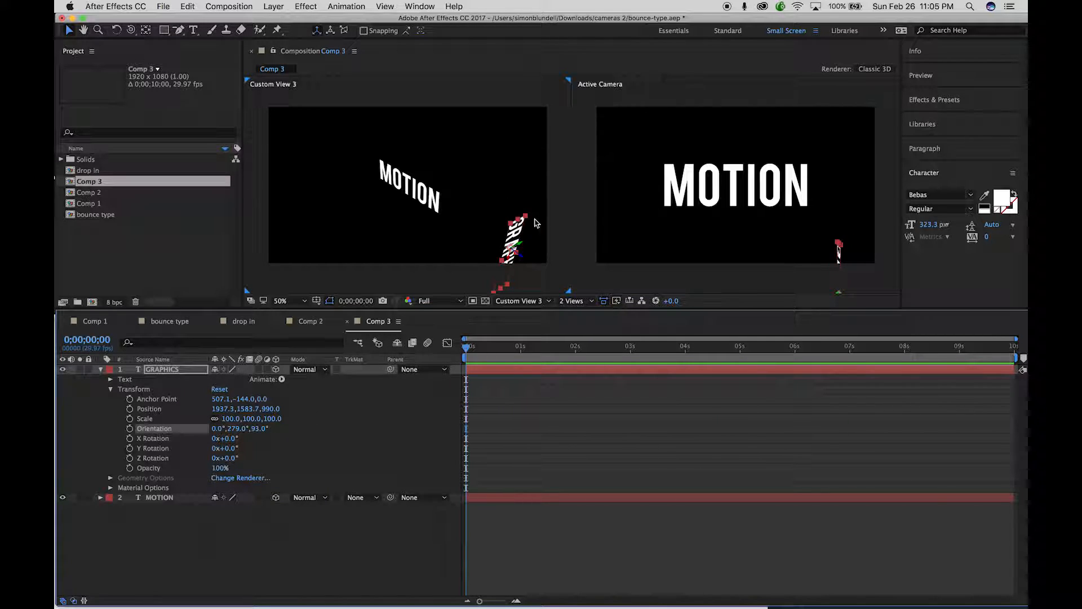
{"action": "left_click_drag", "start_coordinate": [219, 429], "coordinate": [243, 427]}
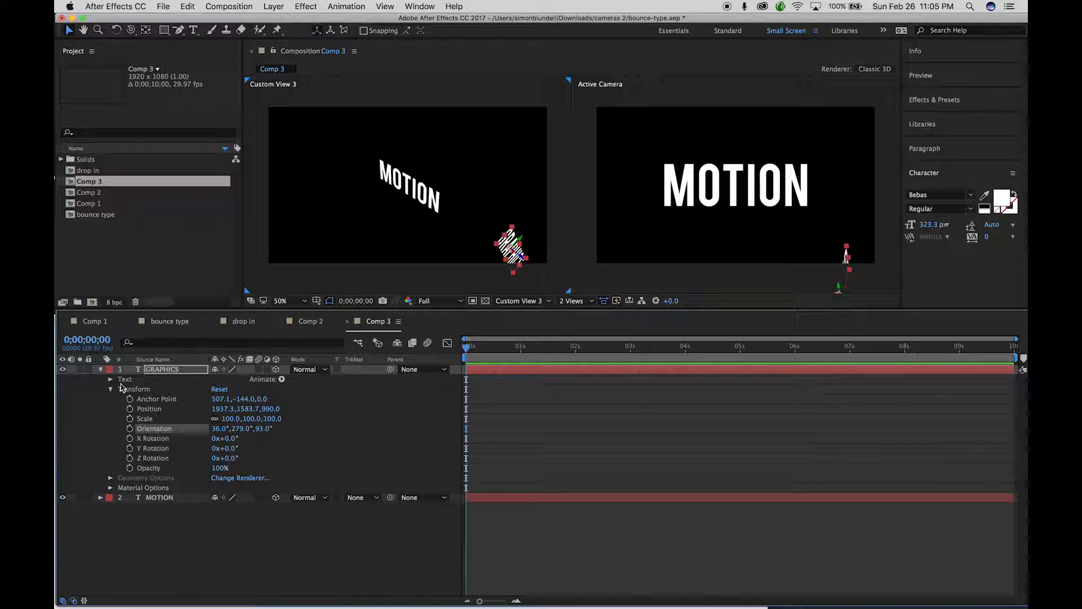
{"action": "left_click", "coordinate": [99, 370]}
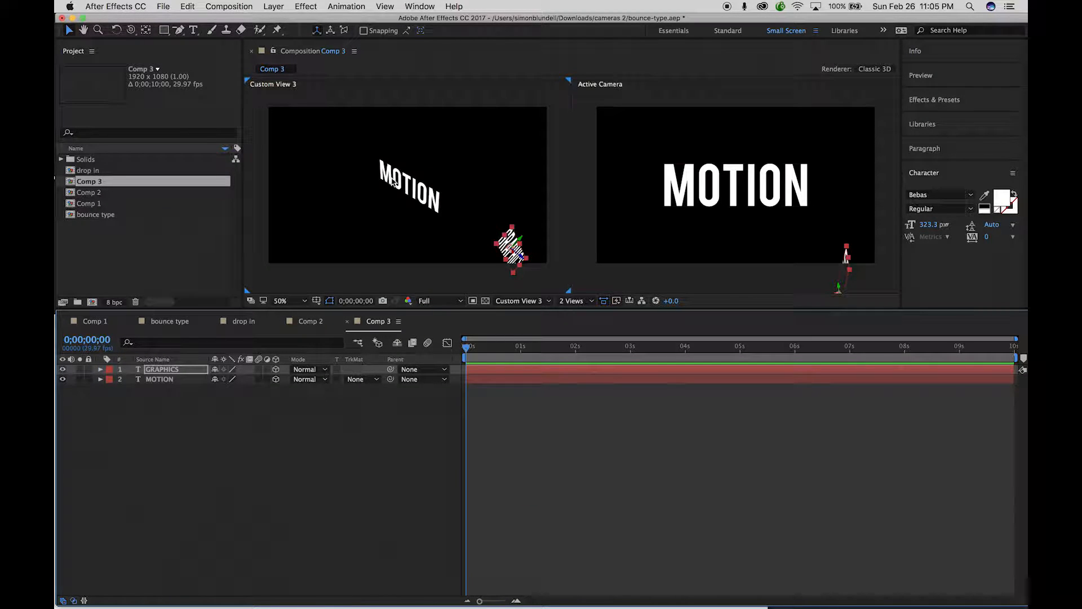
Add a one-node camera named Camera 1 with the 15mm preset and depth of field enabled
{"action": "left_click", "coordinate": [271, 463]}
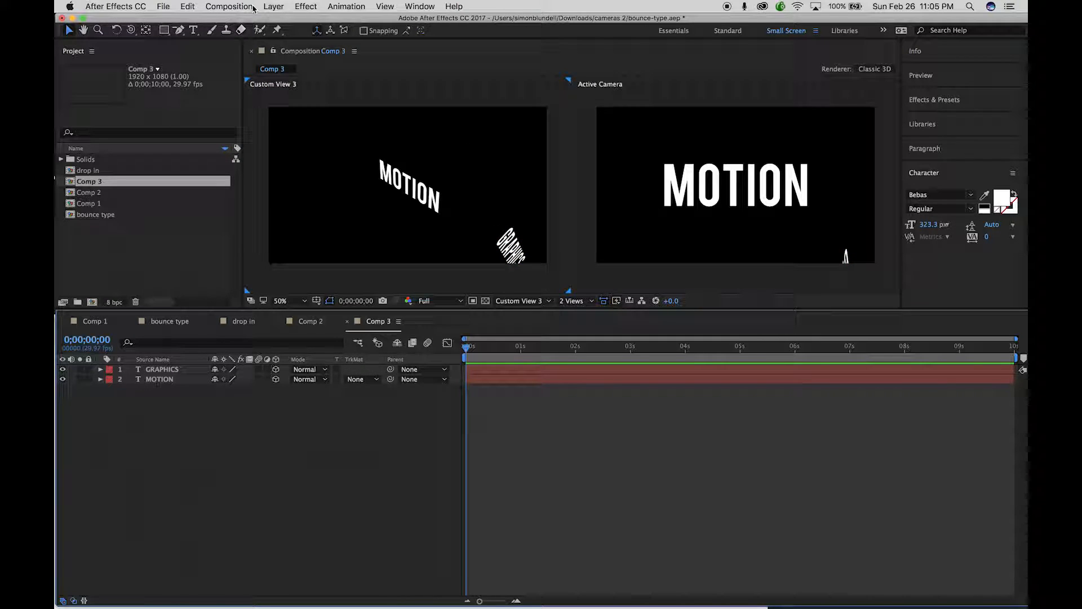
{"action": "left_click", "coordinate": [273, 6]}
{"action": "mouse_move", "coordinate": [278, 20]}
{"action": "left_click", "coordinate": [475, 58]}
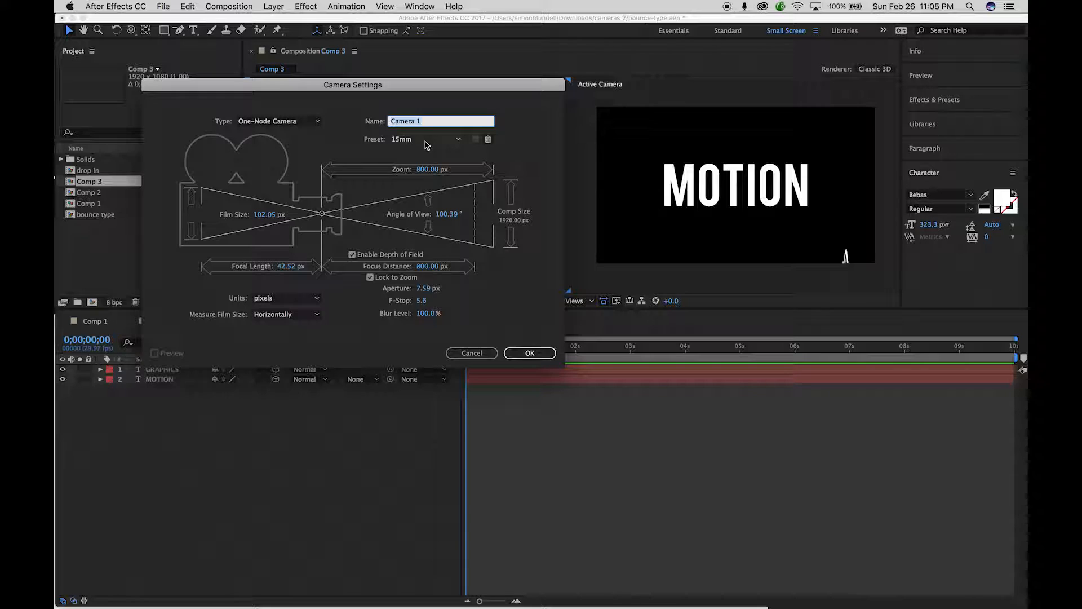
{"action": "left_click", "coordinate": [527, 353]}
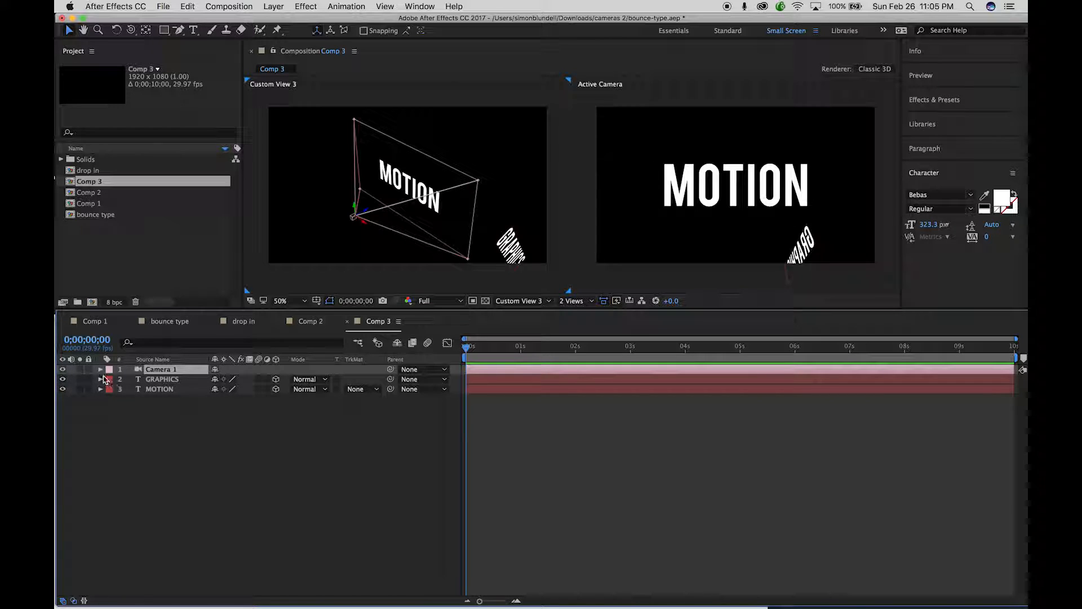
Add a null object to the composition
{"action": "left_click", "coordinate": [274, 6]}
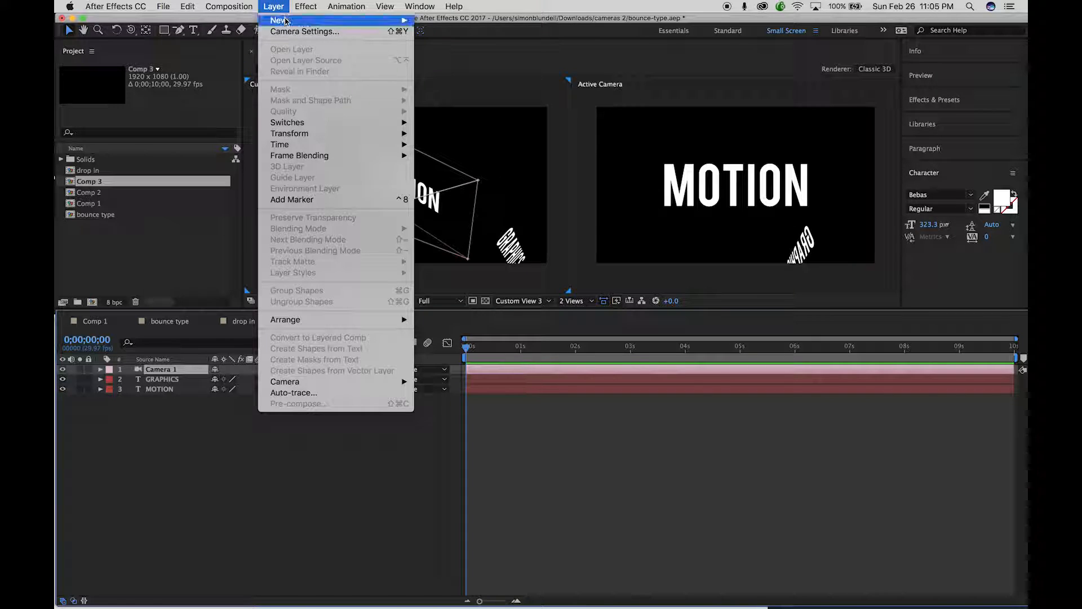
{"action": "mouse_move", "coordinate": [338, 20]}
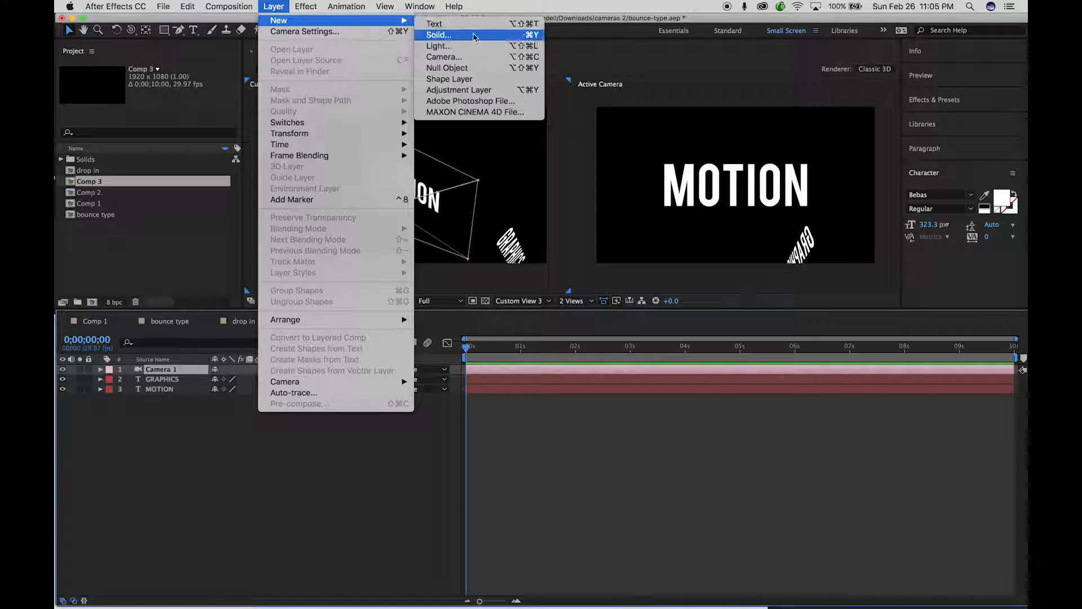
{"action": "left_click", "coordinate": [451, 68]}
Rename the new null layer as "camera null" and return to the Comp 3 composition view
{"action": "double_click", "coordinate": [161, 371]}
{"action": "key", "text": "a"}
{"action": "left_click", "coordinate": [164, 371]}
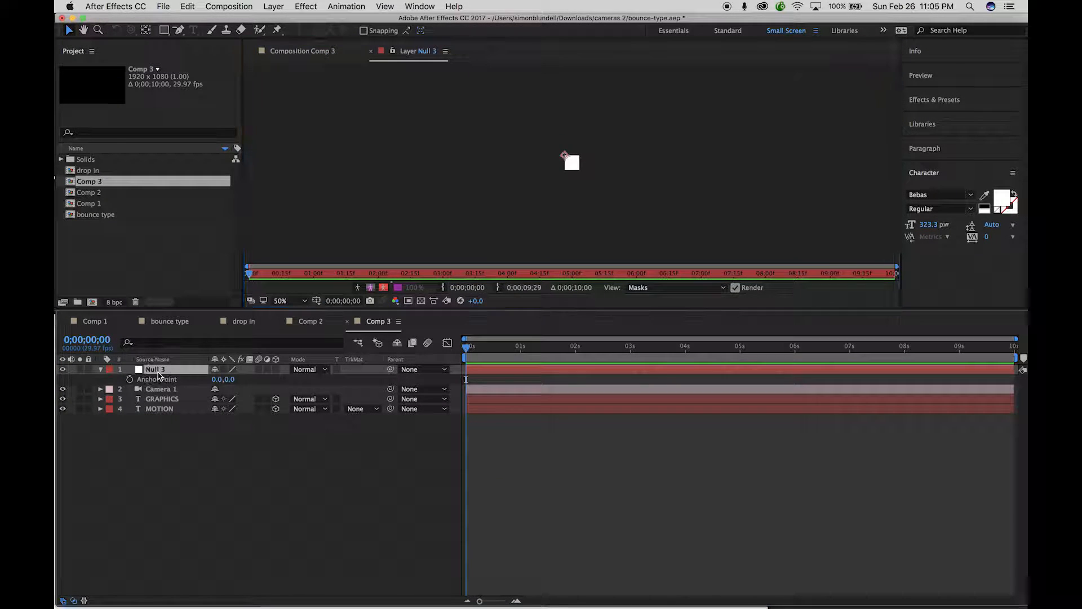
{"action": "key", "text": "Return"}
{"action": "type", "text": "ca"}
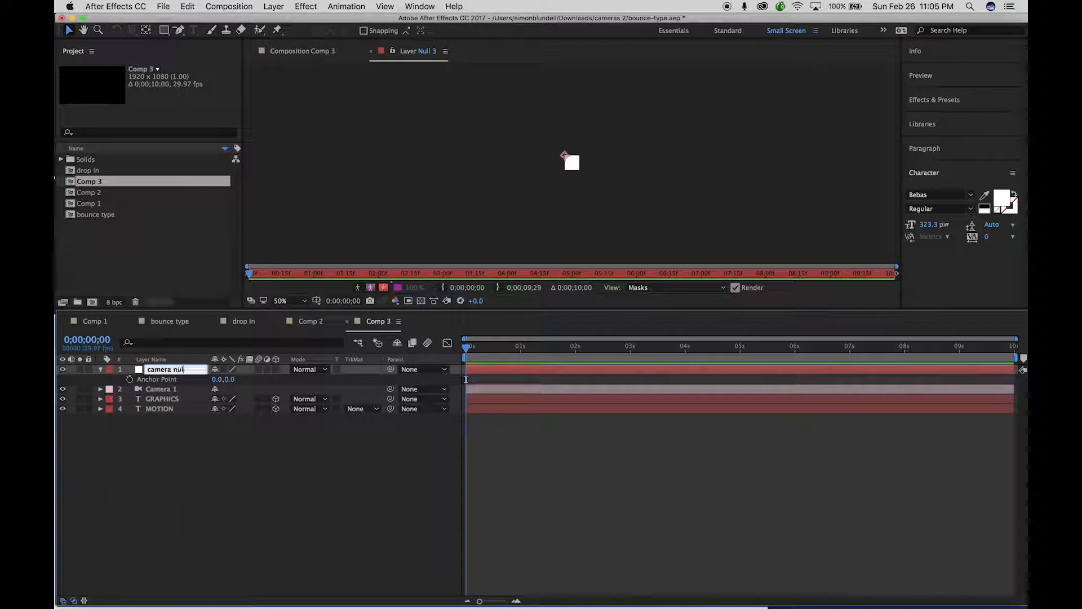
{"action": "type", "text": "mera nul"}
{"action": "key", "text": "Return"}
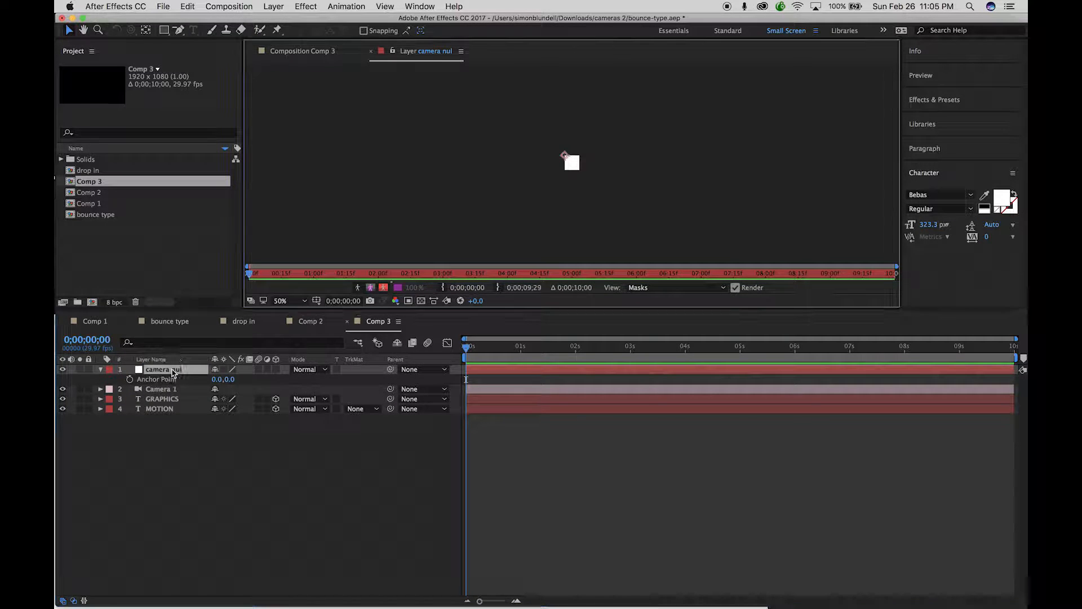
{"action": "left_click", "coordinate": [178, 376]}
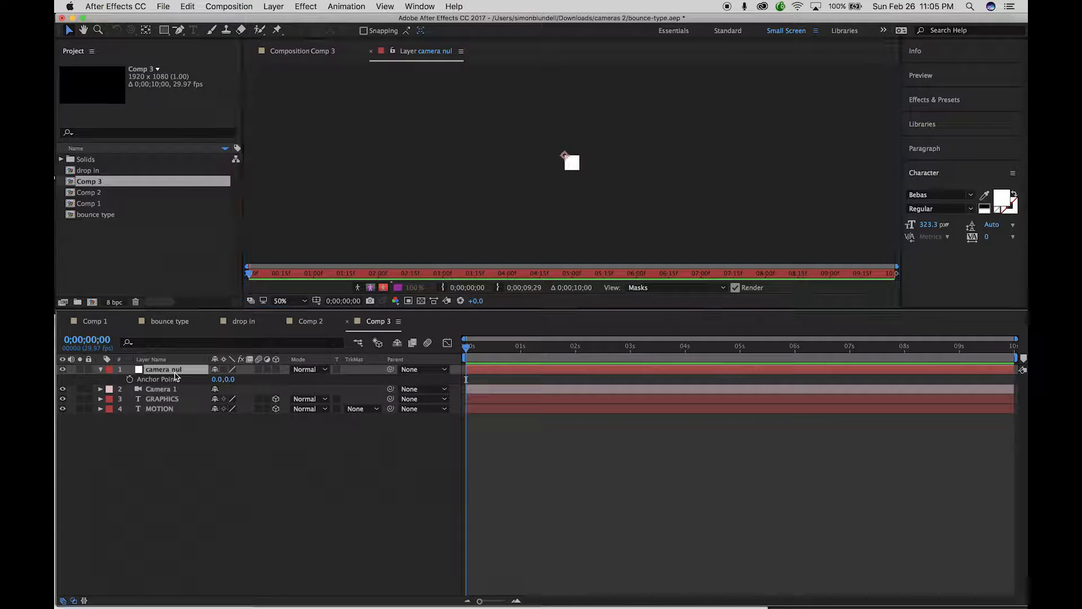
{"action": "key", "text": "Return"}
{"action": "type", "text": "l"}
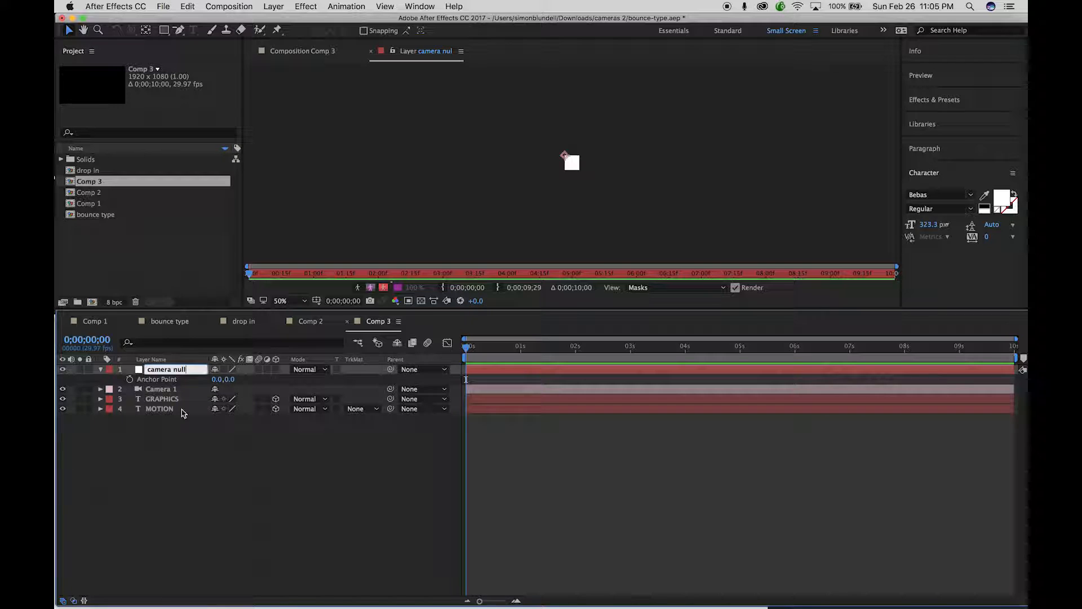
{"action": "key", "text": "Return"}
{"action": "left_click", "coordinate": [101, 370]}
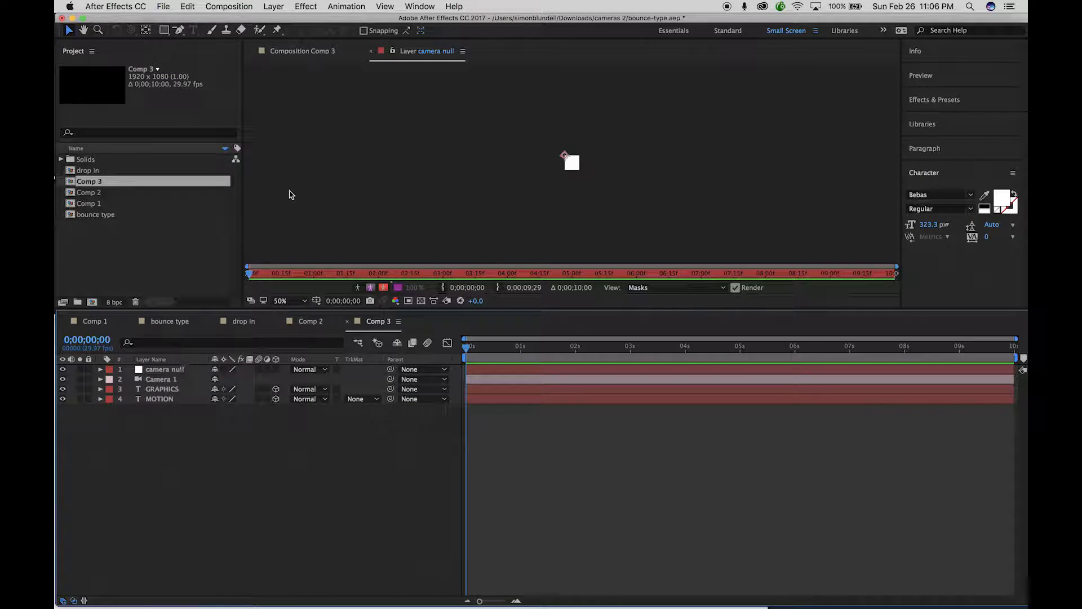
{"action": "left_click", "coordinate": [301, 51]}
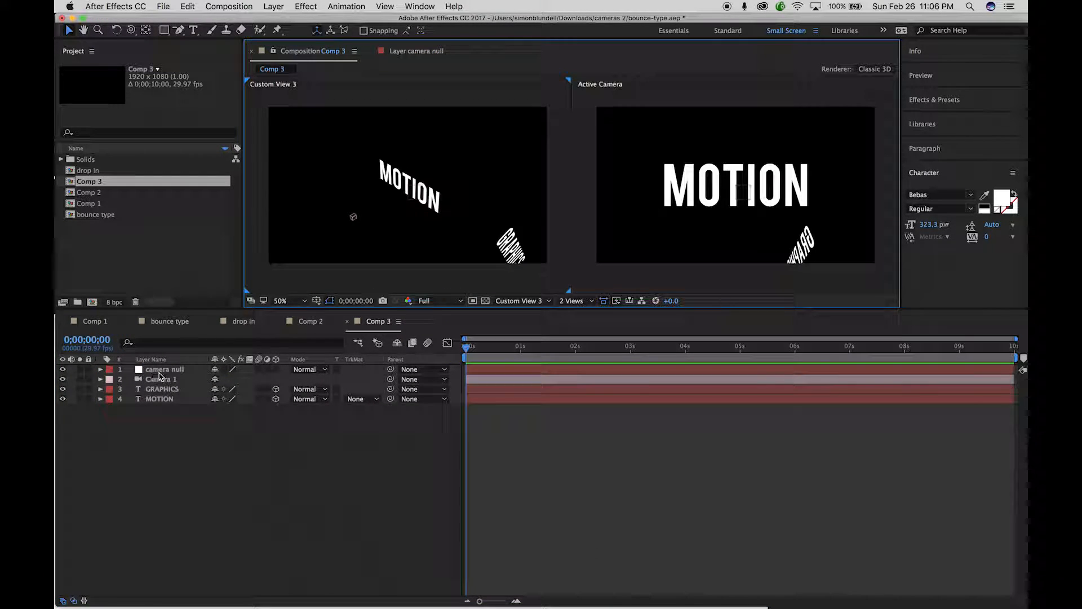
Parent the Camera 1 layer to the camera null layer
{"action": "left_click", "coordinate": [440, 379]}
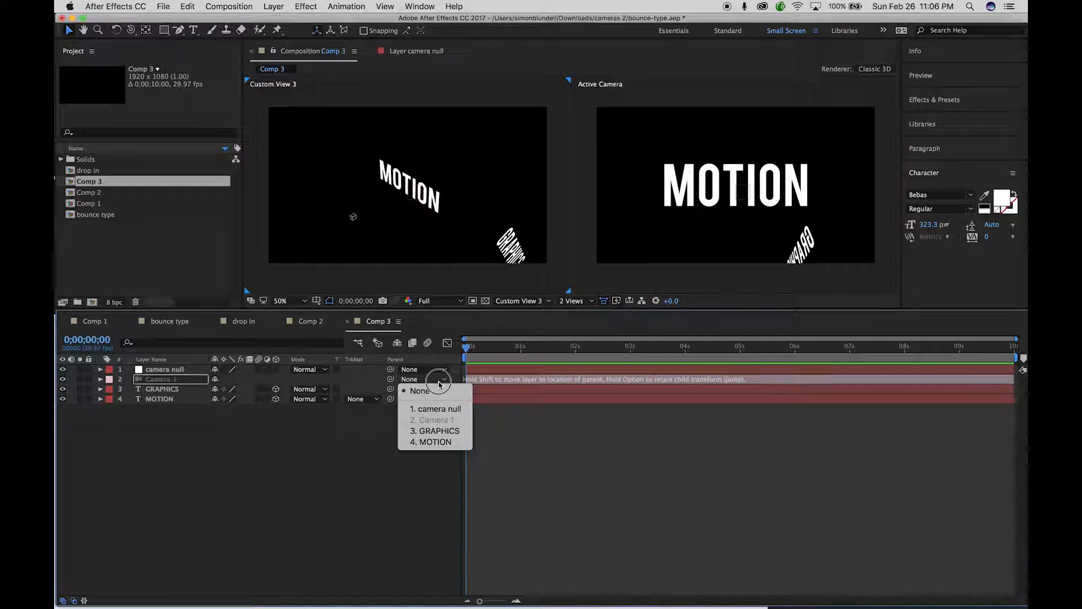
{"action": "left_click", "coordinate": [433, 414]}
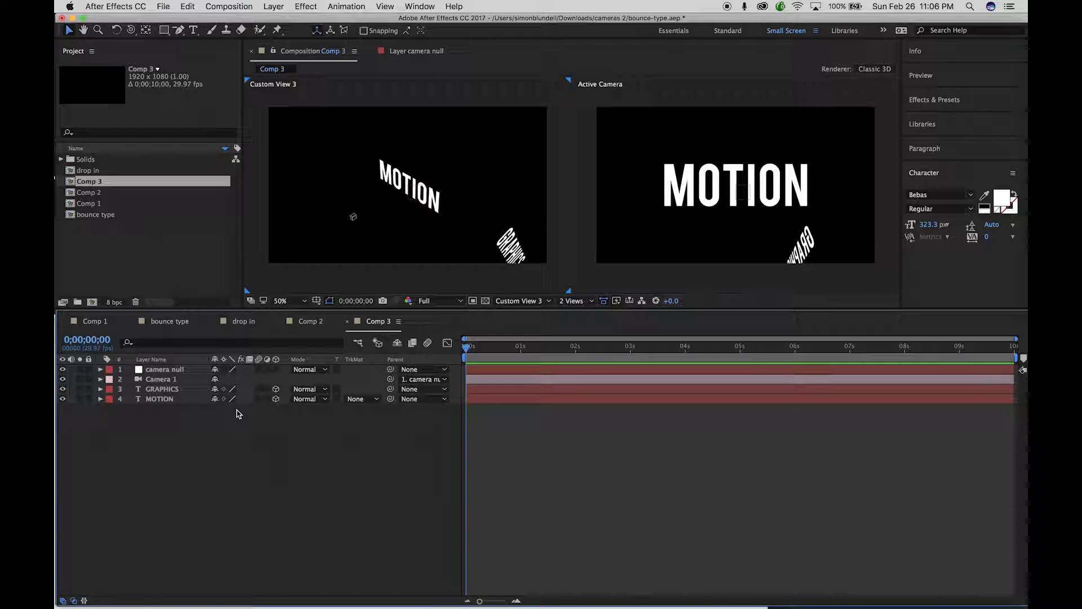
Drive Camera 1's Focus Distance from its Z position with the expression transform.position[2]*-1, and collapse the camera layer
{"action": "left_click", "coordinate": [100, 379]}
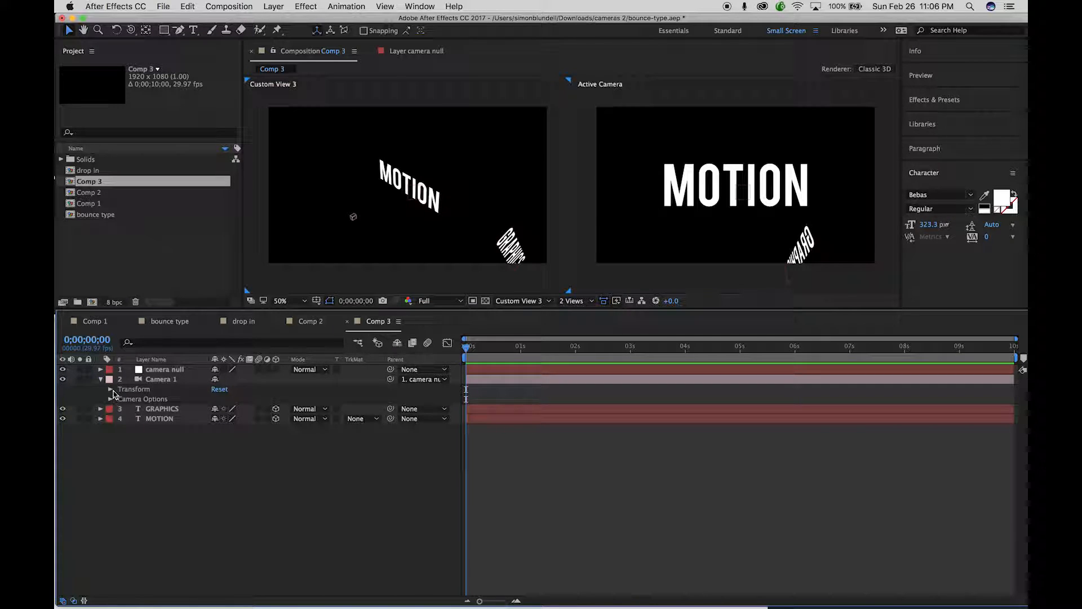
{"action": "left_click", "coordinate": [112, 399]}
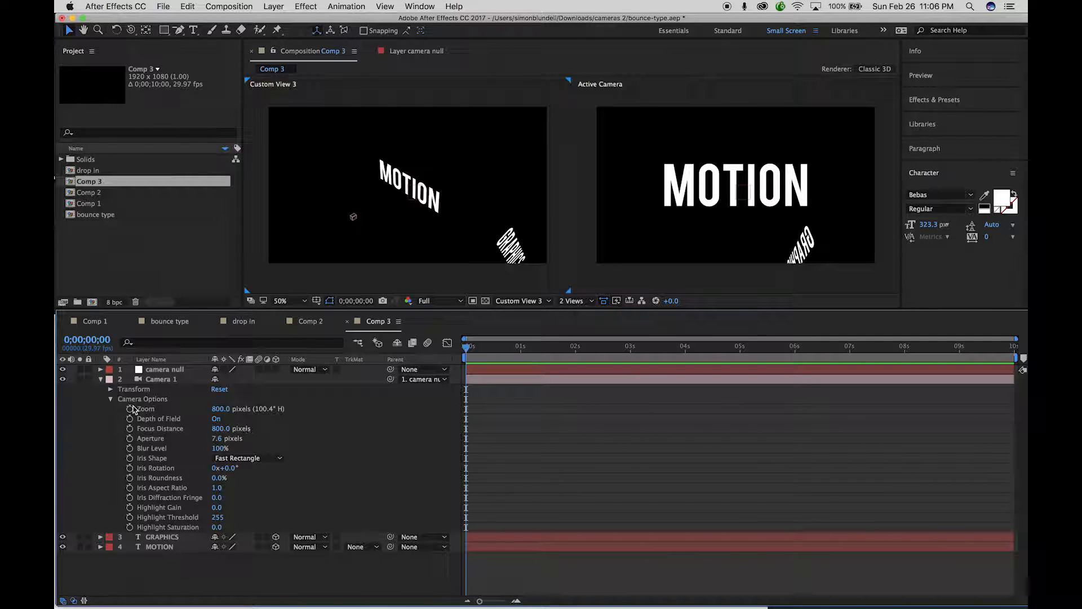
{"action": "left_click", "coordinate": [110, 389]}
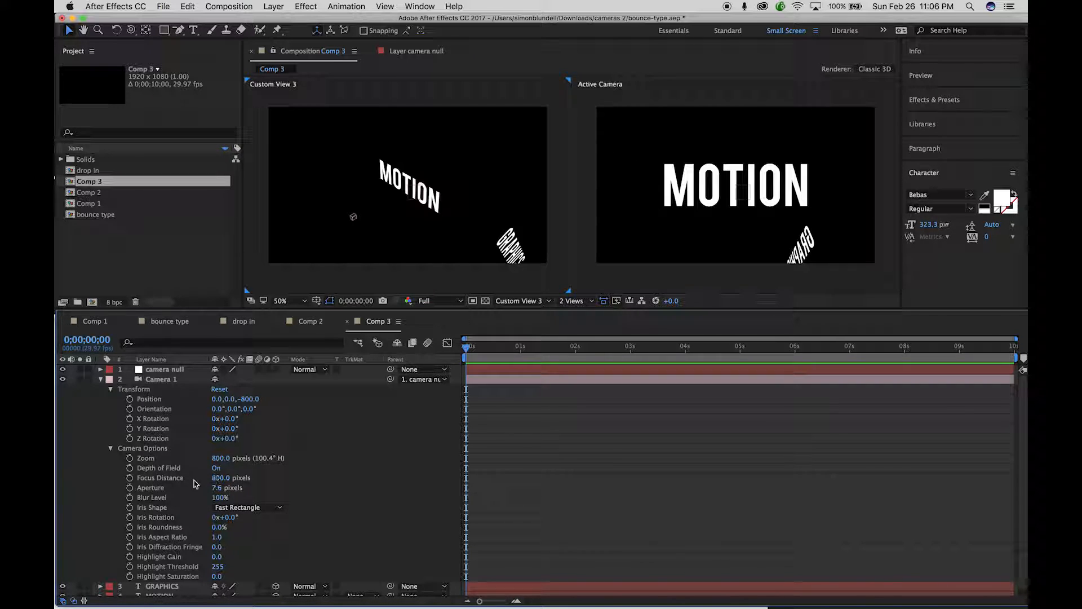
{"action": "left_click", "coordinate": [130, 478], "text": "alt"}
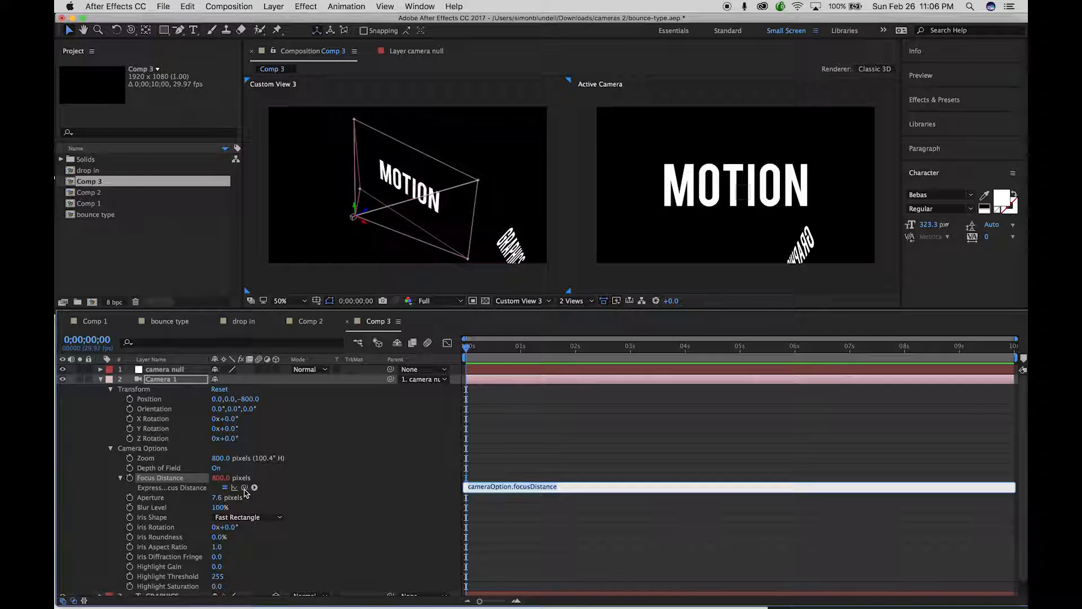
{"action": "left_click_drag", "start_coordinate": [245, 488], "coordinate": [249, 403]}
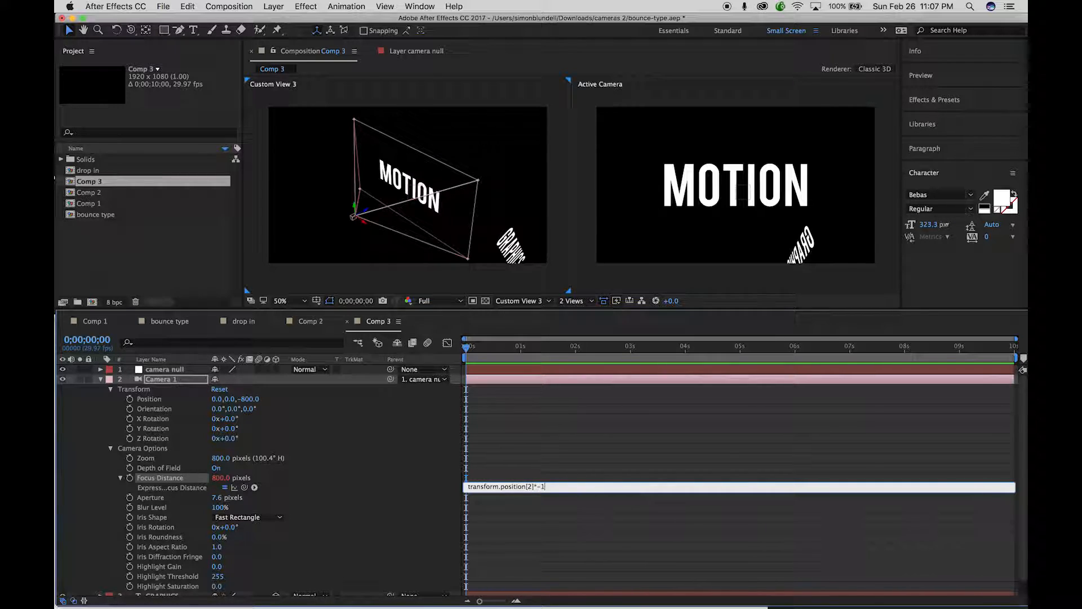
{"action": "left_click", "coordinate": [562, 511]}
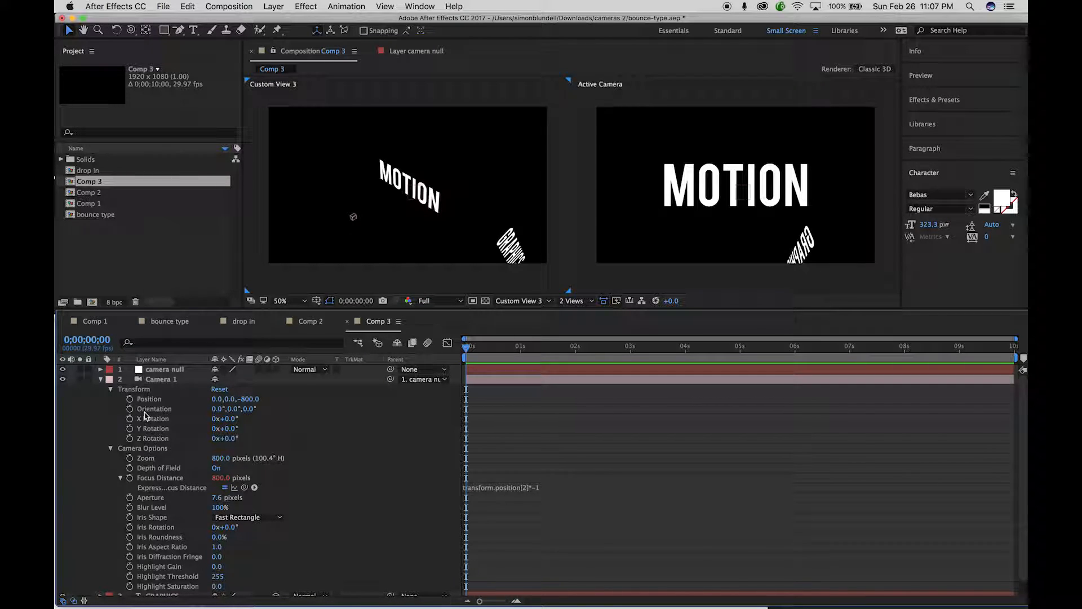
{"action": "left_click", "coordinate": [110, 390]}
{"action": "left_click", "coordinate": [111, 399]}
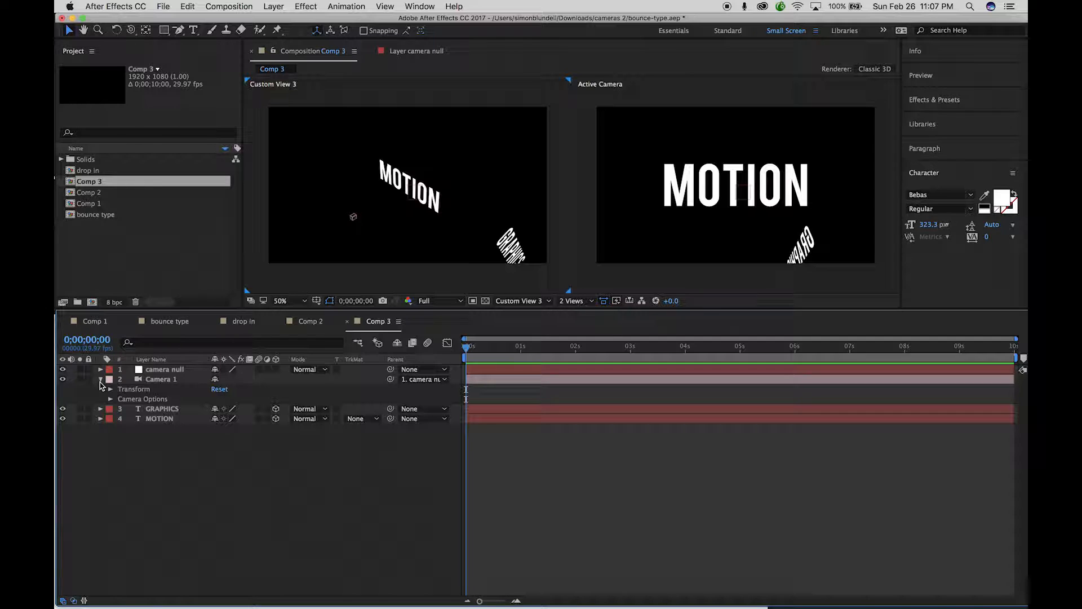
{"action": "left_click", "coordinate": [101, 379]}
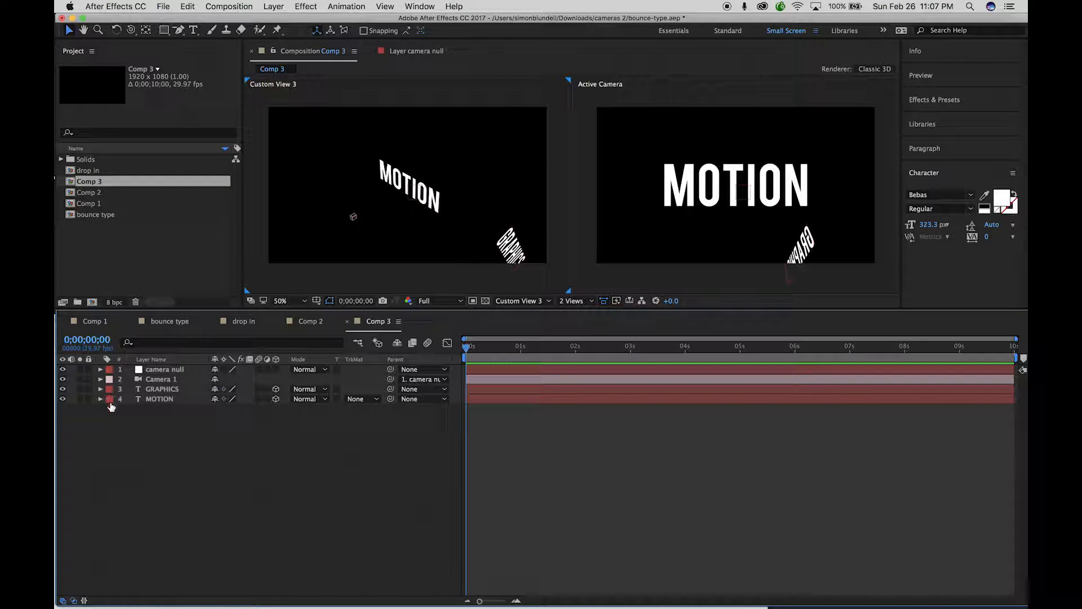
Examine the transform properties of the GRAPHICS and MOTION layers, selecting MOTION's Position and Orientation
{"action": "left_click", "coordinate": [100, 389]}
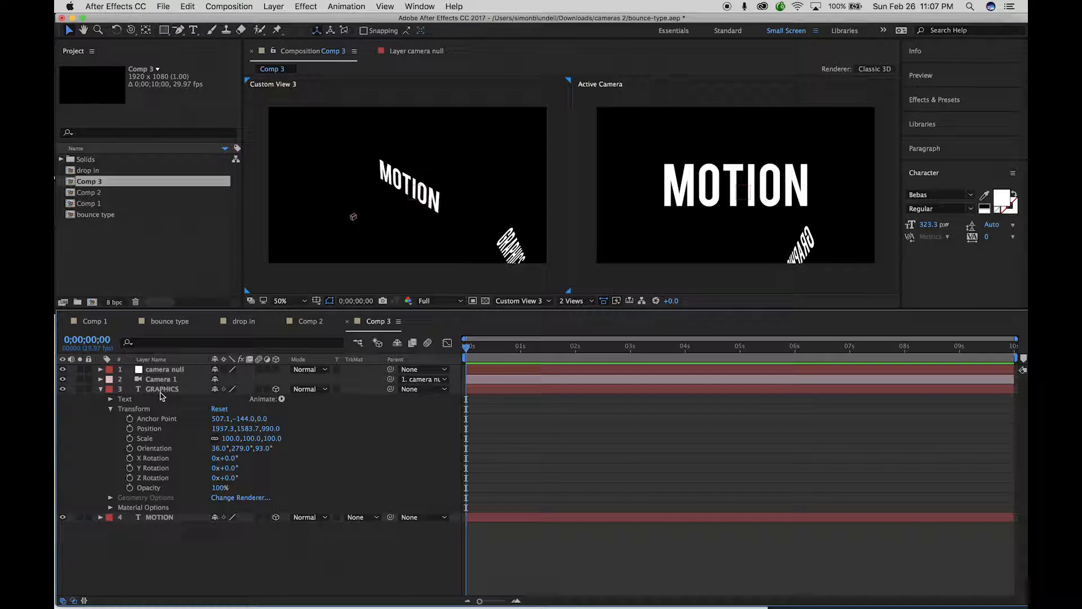
{"action": "left_click", "coordinate": [148, 517]}
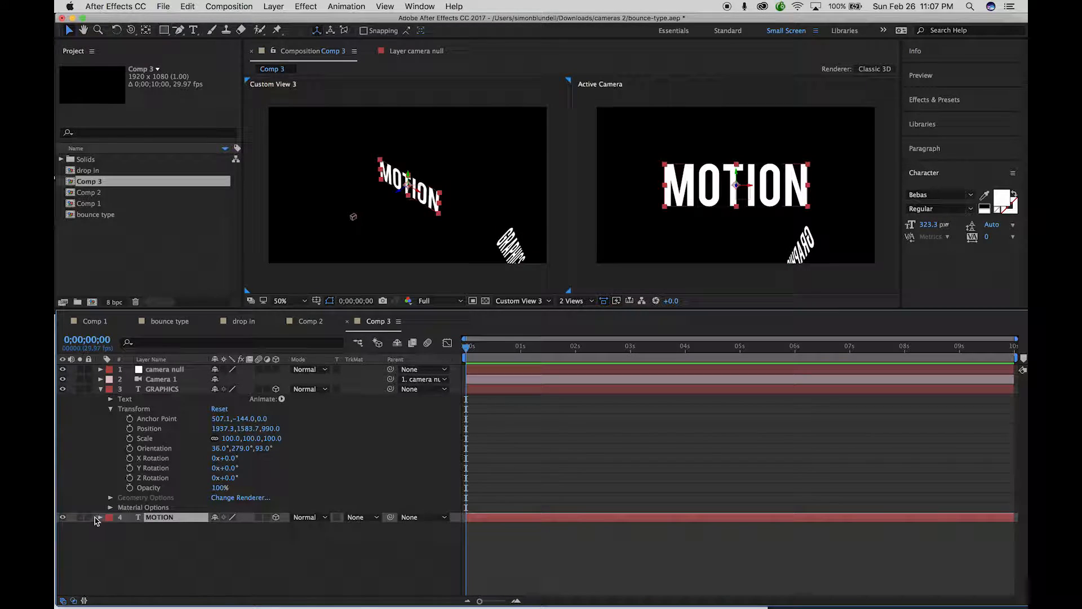
{"action": "left_click", "coordinate": [101, 517]}
{"action": "left_click", "coordinate": [101, 389]}
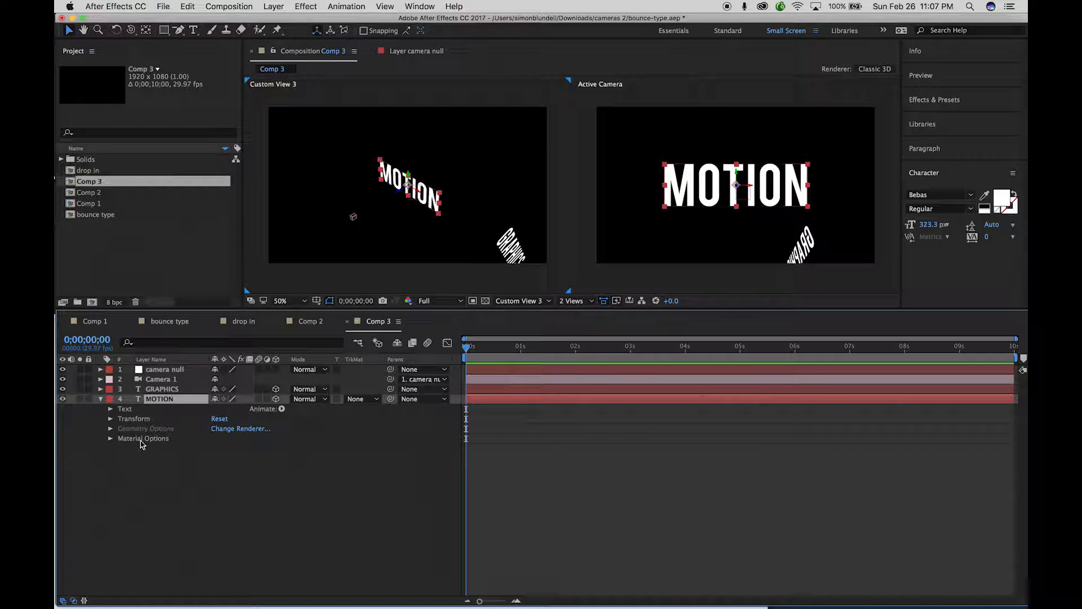
{"action": "left_click", "coordinate": [111, 418]}
{"action": "left_click", "coordinate": [150, 441]}
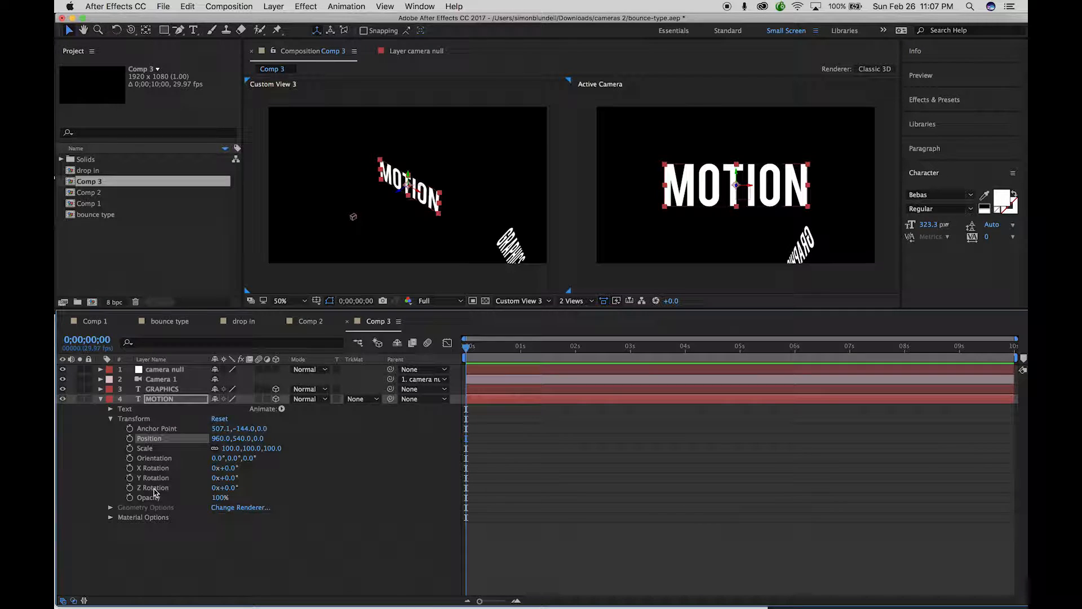
{"action": "left_click", "coordinate": [160, 458], "text": "shift"}
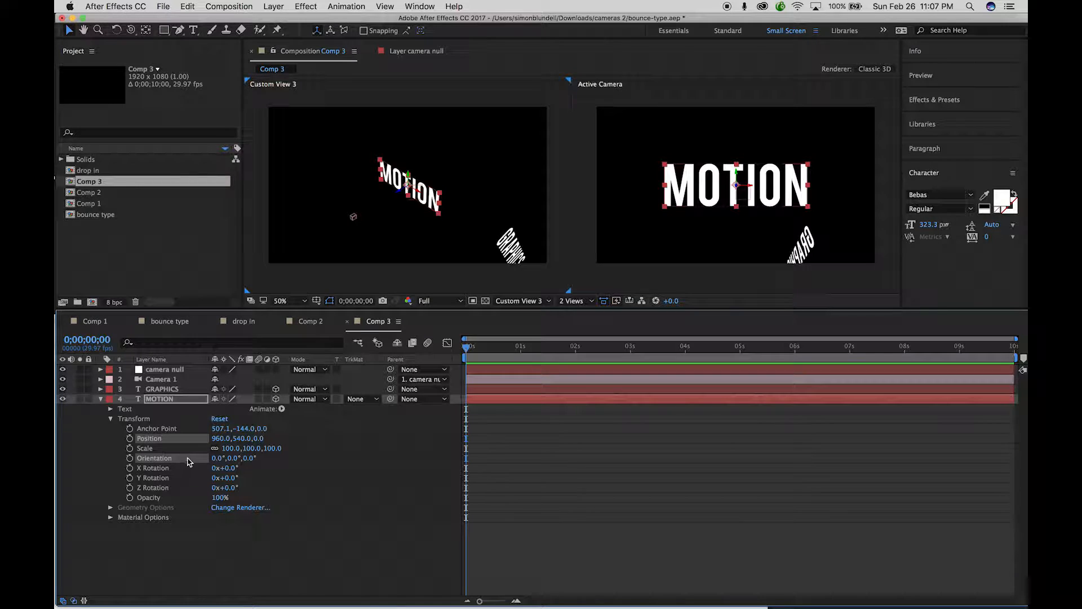
Make camera null a 3D layer and set starting keyframes for its Position and Orientation at 0 seconds
{"action": "left_click", "coordinate": [100, 370]}
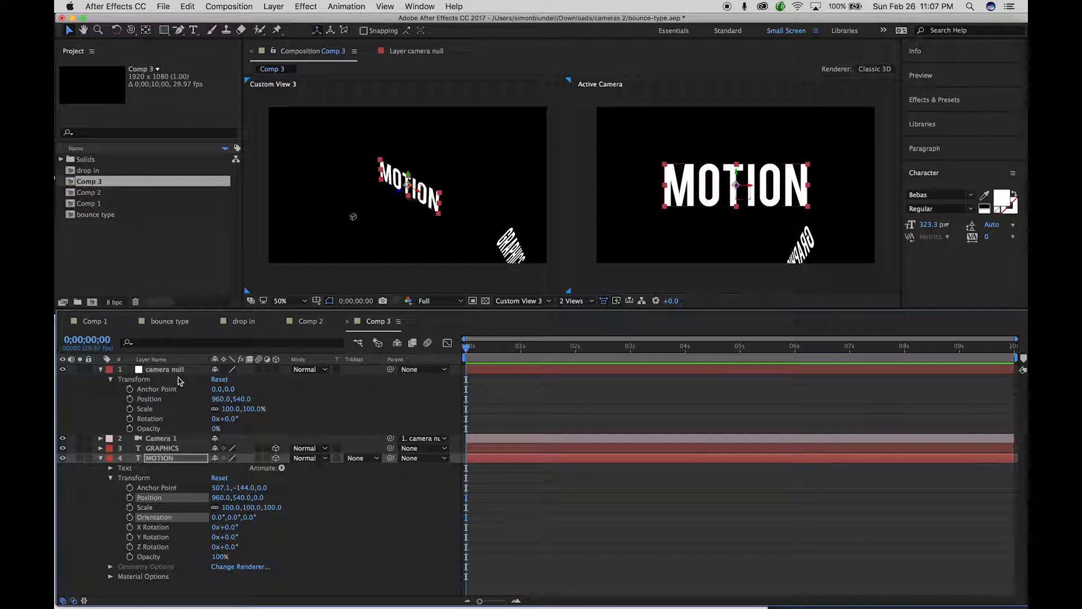
{"action": "left_click", "coordinate": [130, 398]}
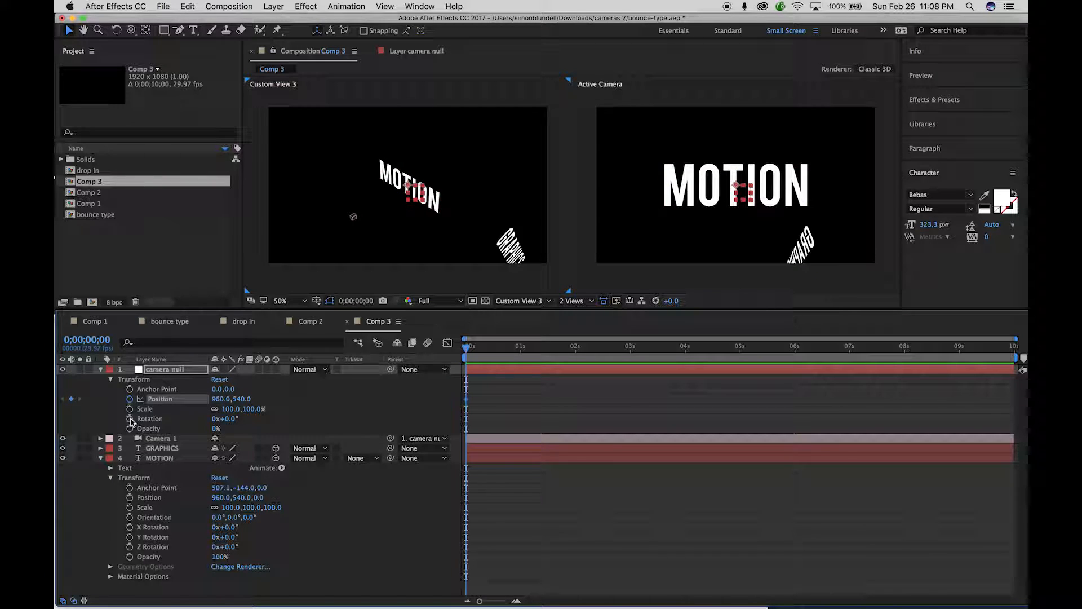
{"action": "left_click", "coordinate": [276, 370]}
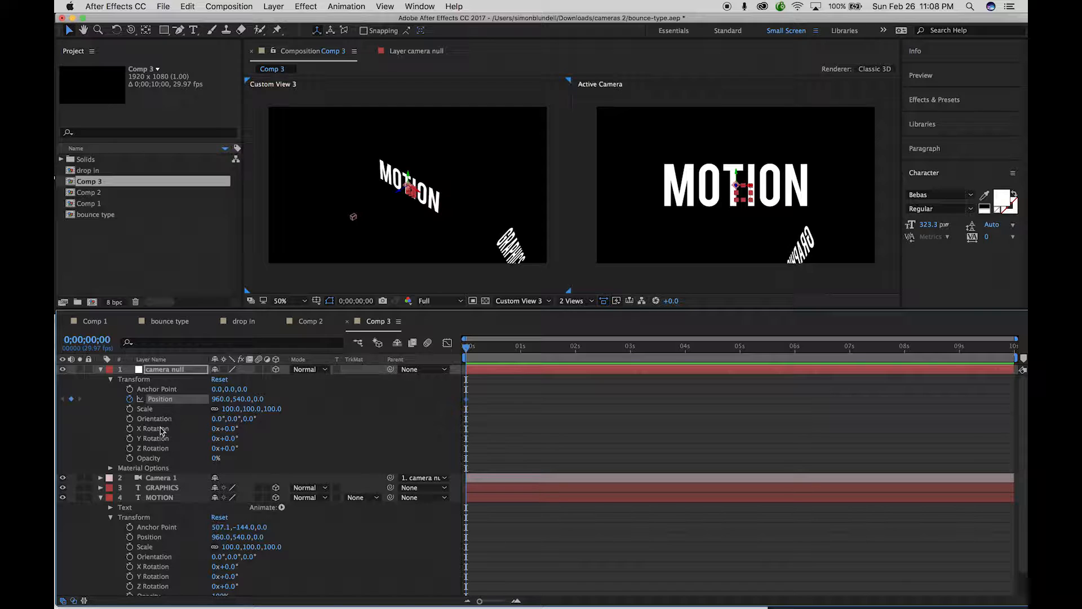
{"action": "left_click", "coordinate": [130, 418]}
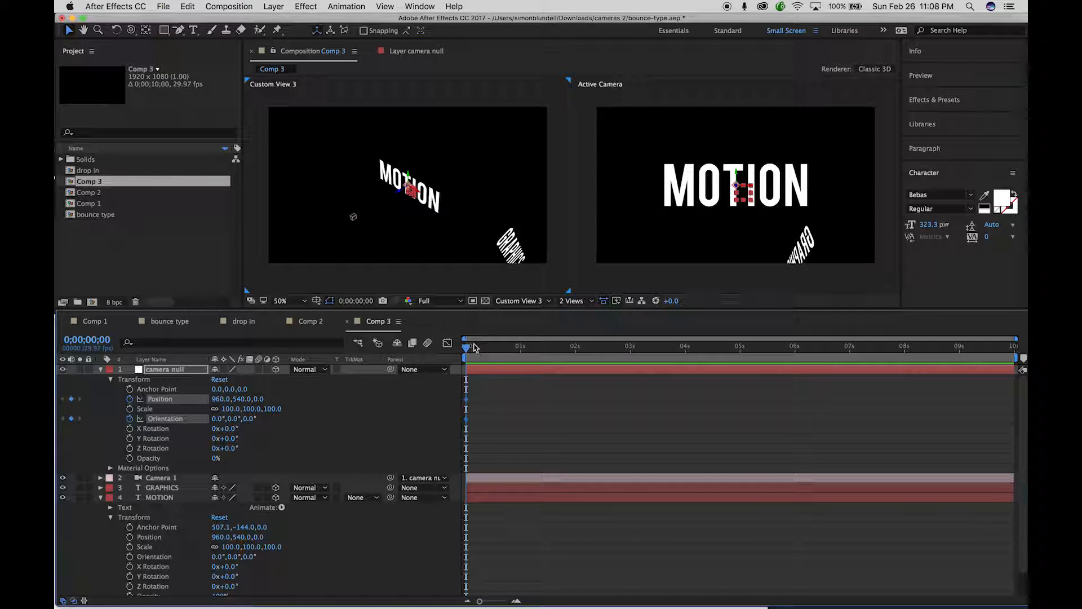
At 1 second, copy the GRAPHICS layer's Position and Orientation values onto camera null as new keyframes
{"action": "left_click_drag", "start_coordinate": [475, 347], "coordinate": [521, 356]}
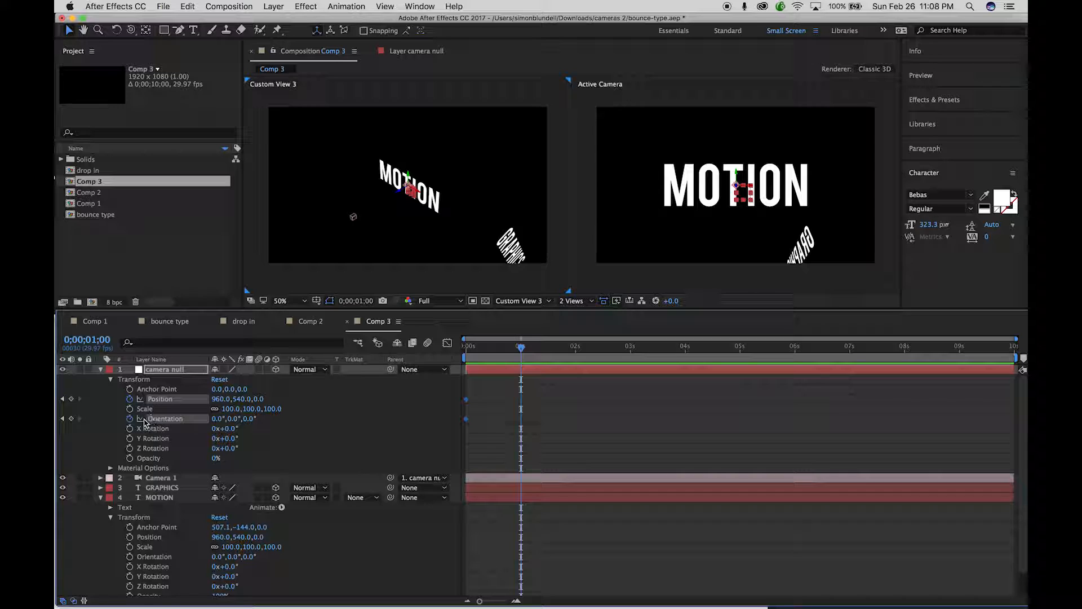
{"action": "scroll", "coordinate": [145, 419], "scroll_direction": "down", "scroll_amount": 2}
{"action": "left_click", "coordinate": [101, 476]}
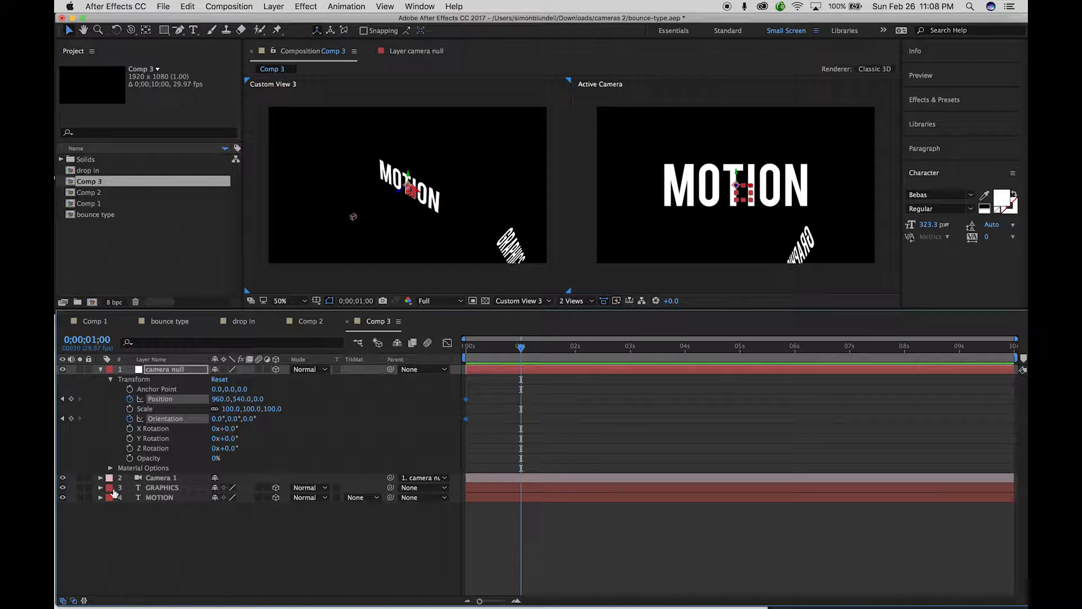
{"action": "left_click", "coordinate": [101, 487]}
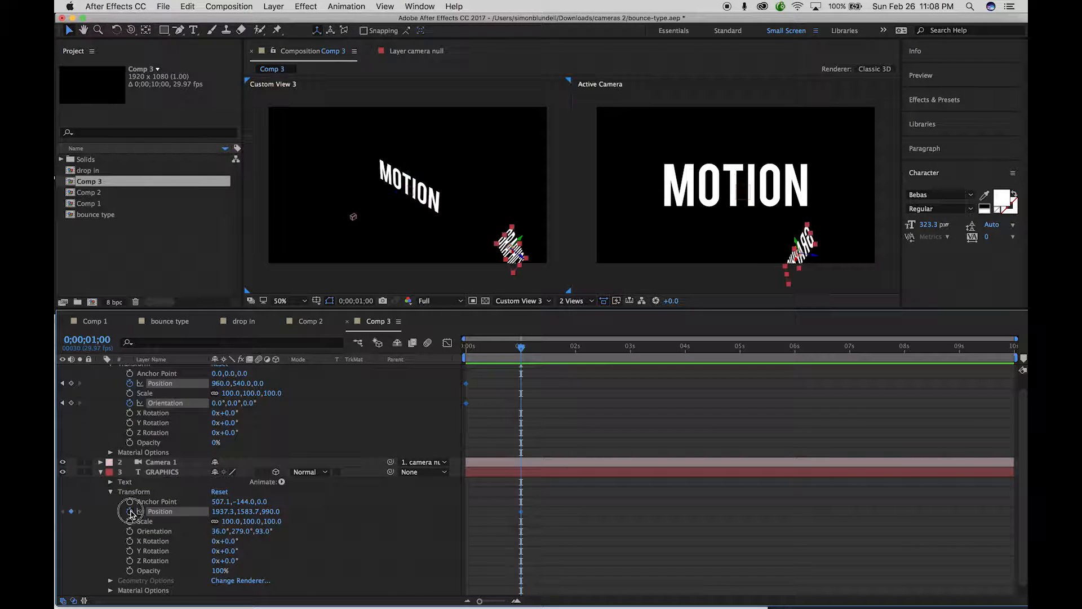
{"action": "left_click", "coordinate": [151, 511]}
{"action": "left_click", "coordinate": [130, 512]}
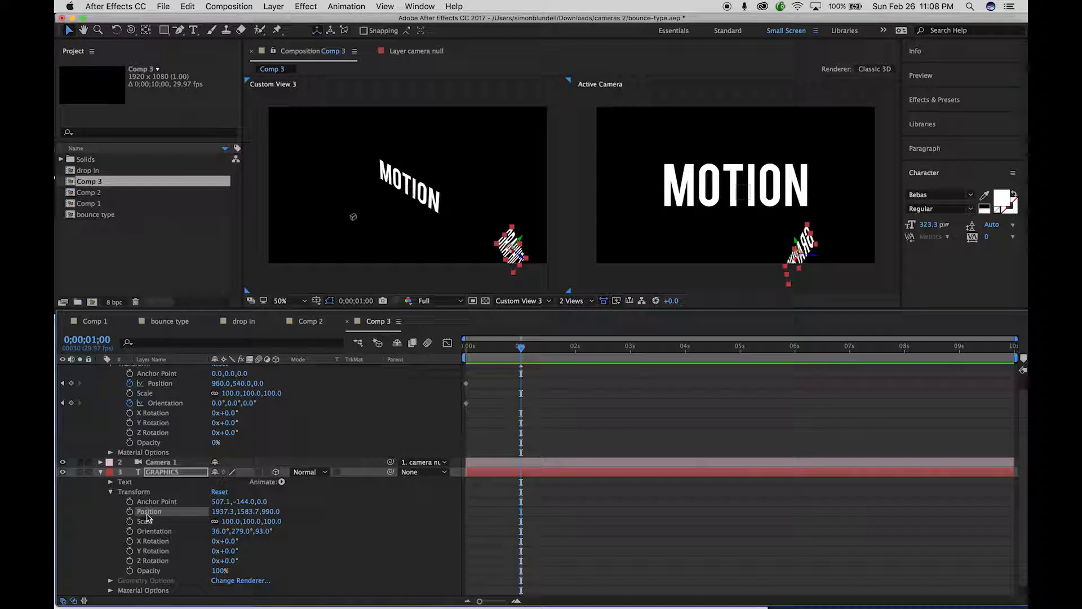
{"action": "left_click", "coordinate": [153, 532], "text": "shift"}
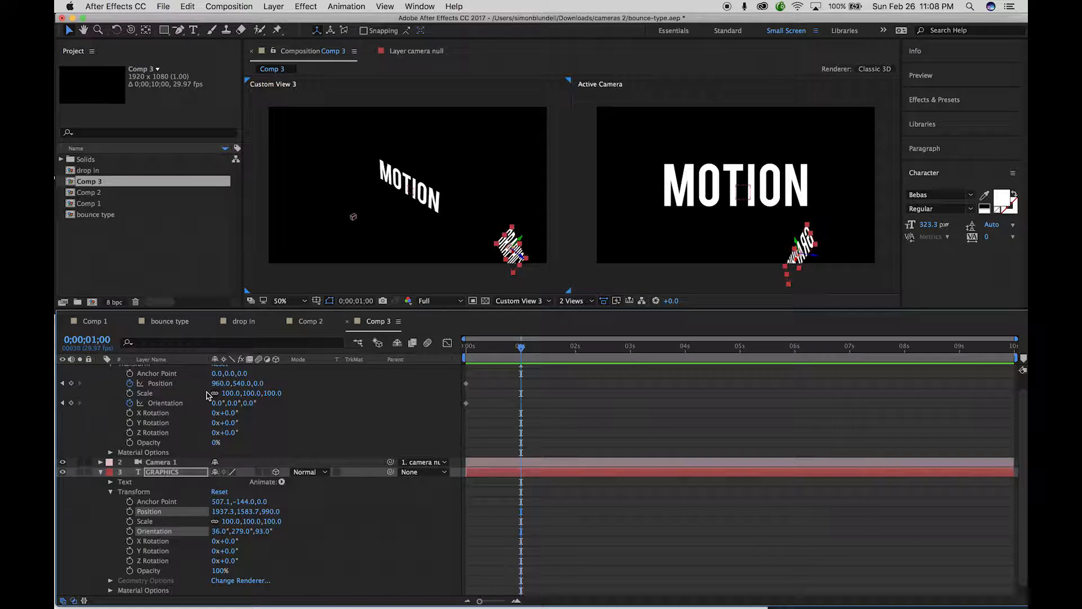
{"action": "scroll", "coordinate": [207, 395], "scroll_direction": "up", "scroll_amount": 1}
{"action": "left_click", "coordinate": [160, 379]}
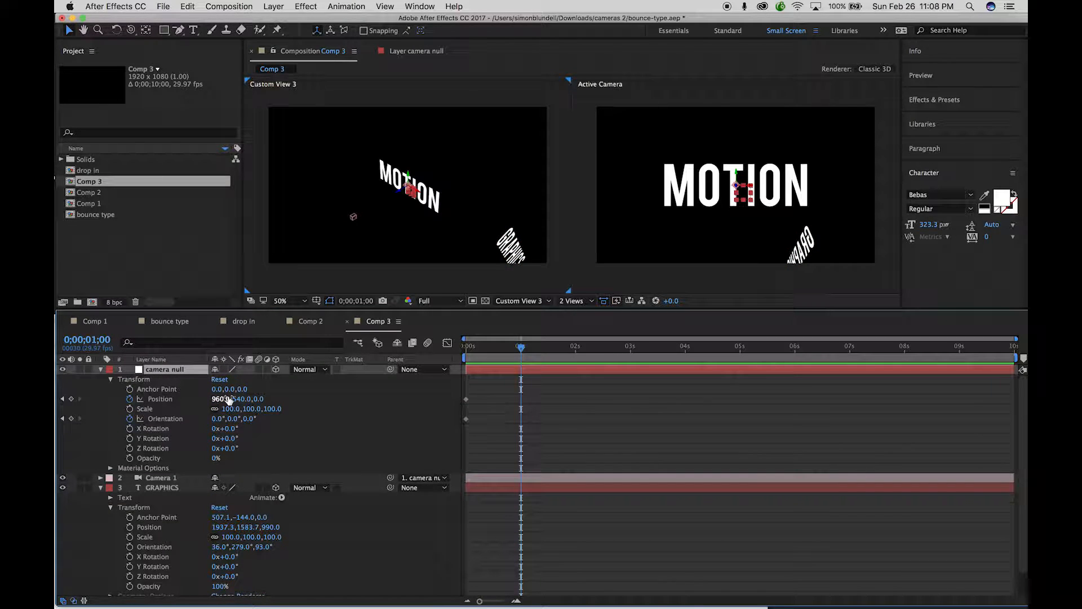
{"action": "key", "text": "super+v"}
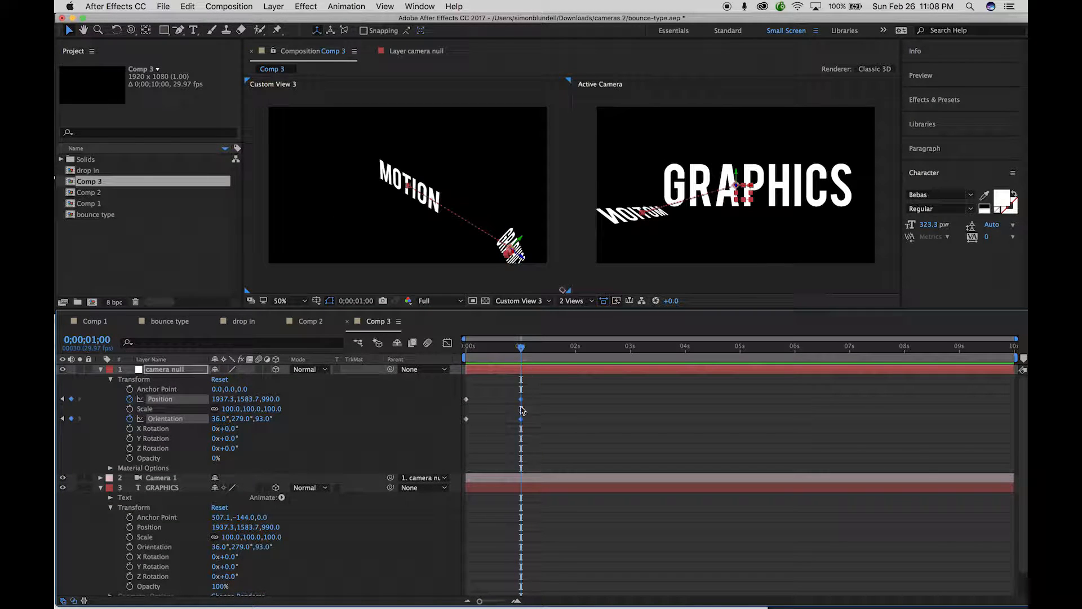
Scrub the timeline between 0 and 1 second to preview the camera move from MOTION to GRAPHICS
{"action": "left_click_drag", "start_coordinate": [519, 346], "coordinate": [446, 345]}
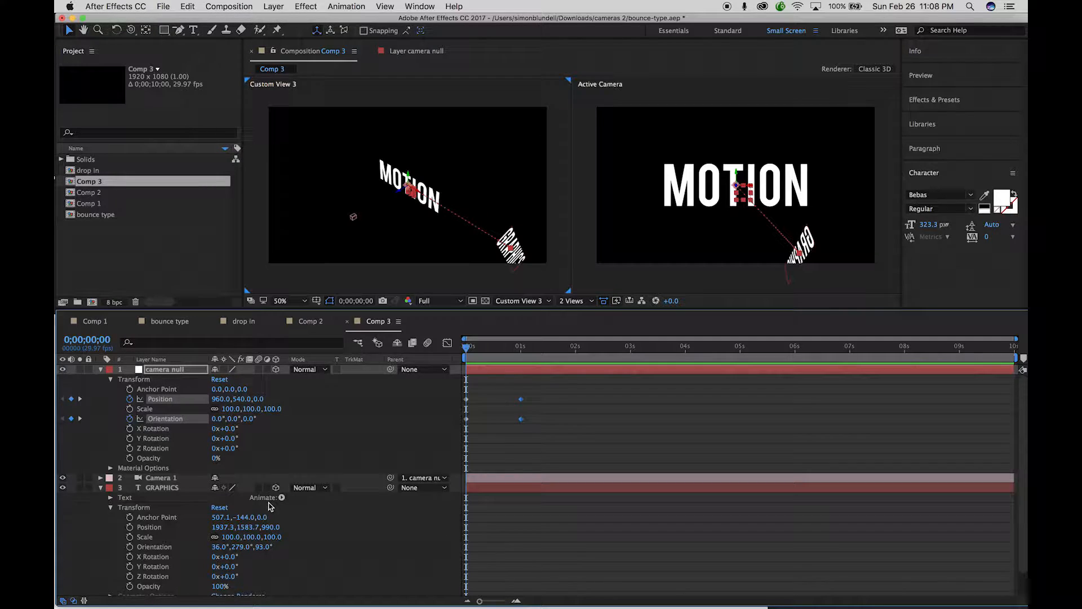
{"action": "scroll", "coordinate": [269, 505], "scroll_direction": "down", "scroll_amount": 2}
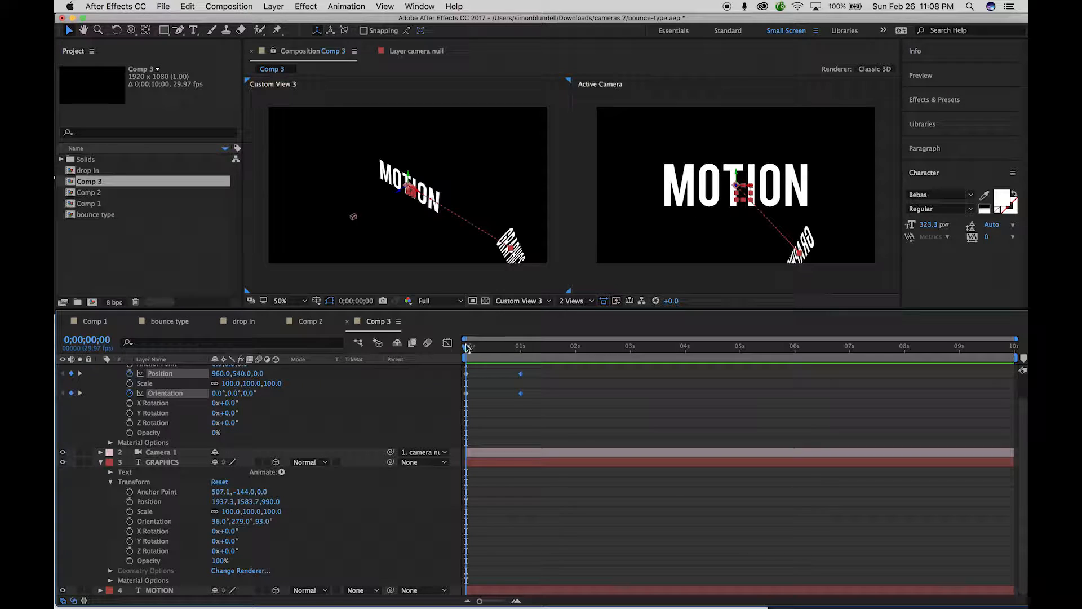
{"action": "left_click_drag", "start_coordinate": [466, 347], "coordinate": [519, 356]}
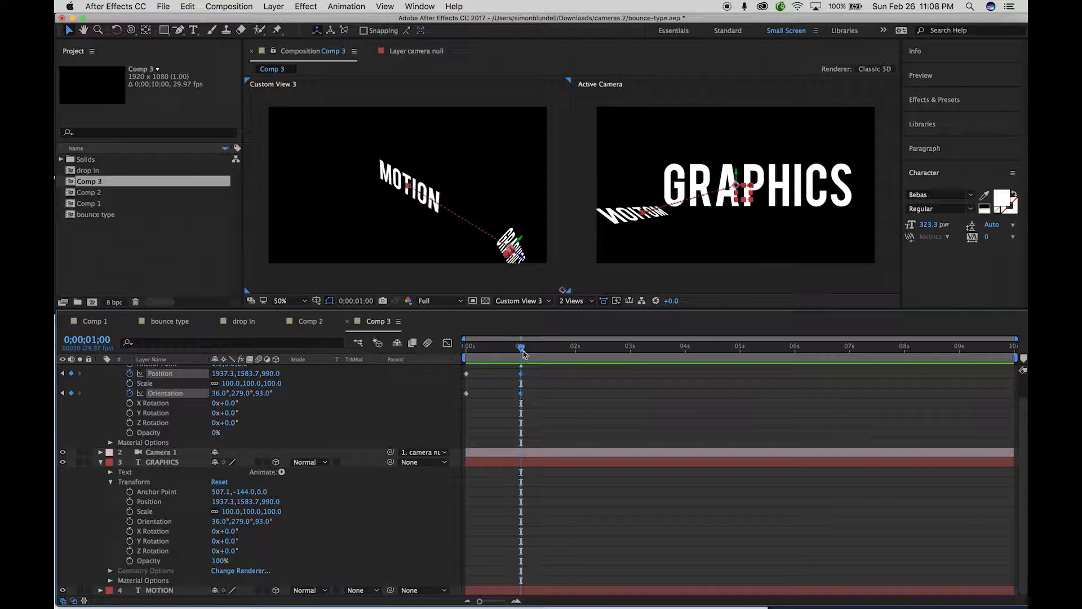
{"action": "scroll", "coordinate": [244, 437], "scroll_direction": "up", "scroll_amount": 2}
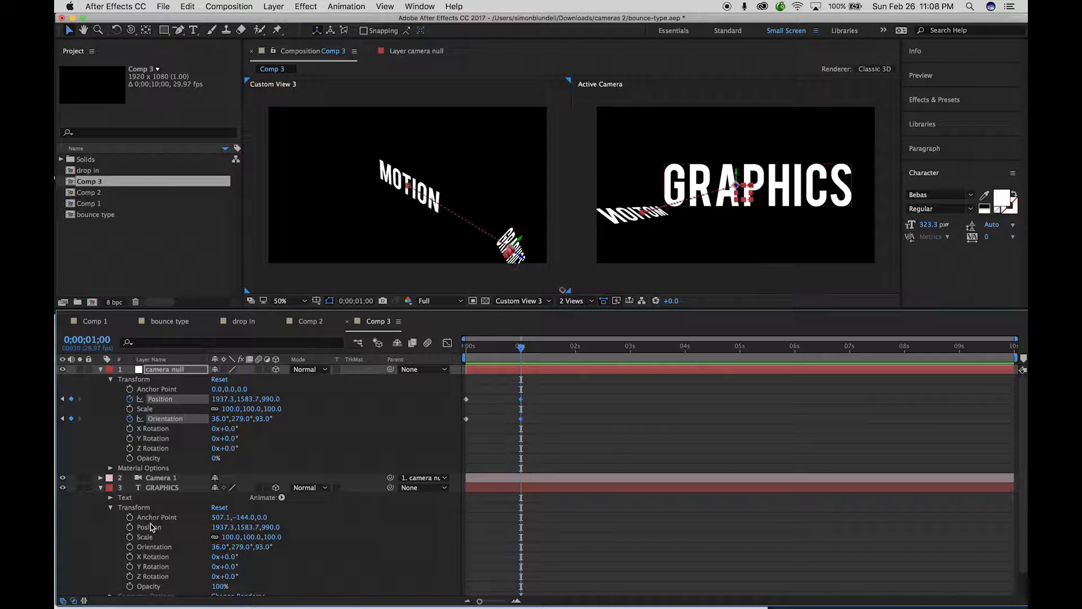
Collapse the GRAPHICS layer and expand Camera 1's Transform and Camera Options to review its properties
{"action": "left_click", "coordinate": [101, 487]}
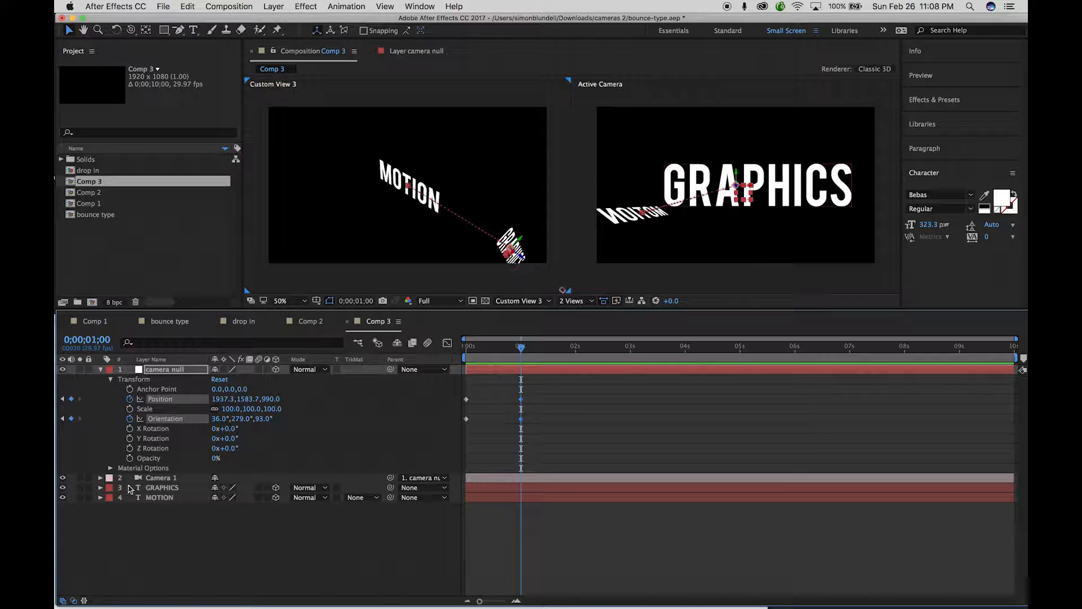
{"action": "left_click", "coordinate": [100, 477]}
{"action": "left_click", "coordinate": [116, 492]}
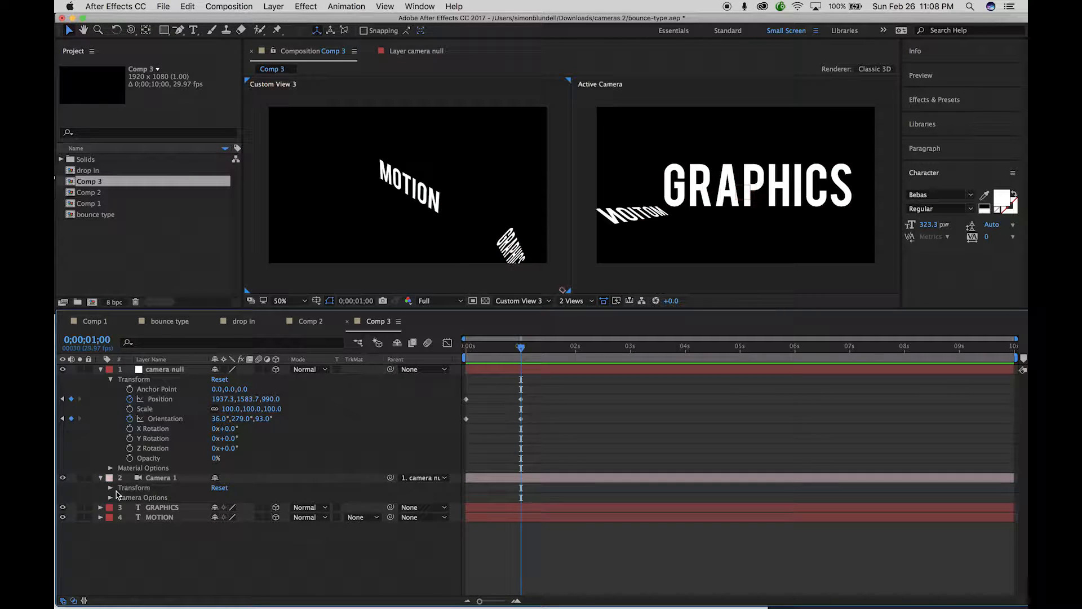
{"action": "left_click", "coordinate": [111, 488]}
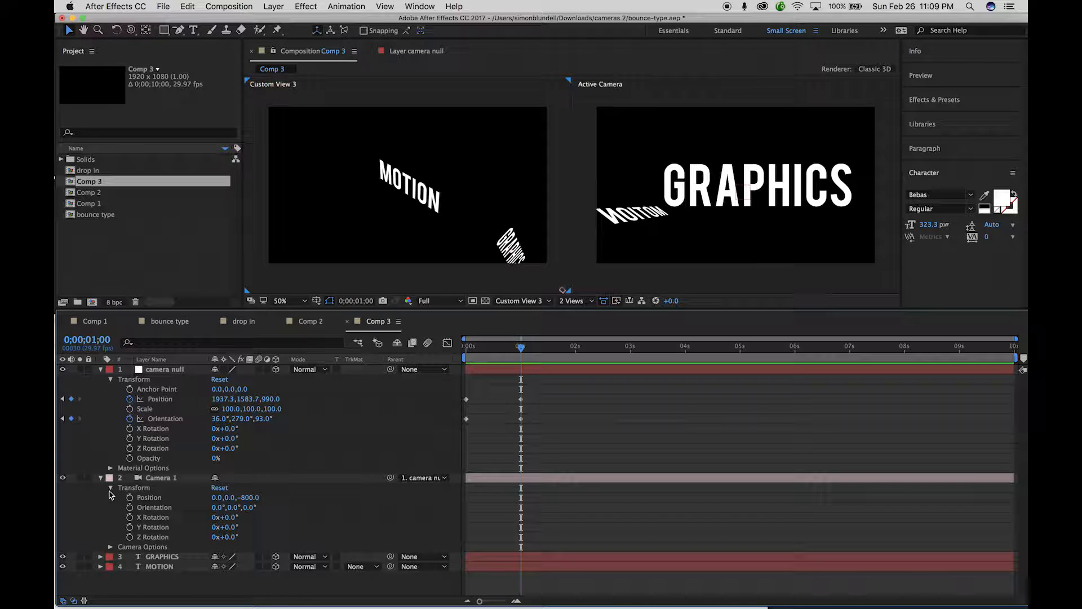
{"action": "left_click", "coordinate": [111, 547]}
{"action": "scroll", "coordinate": [216, 472], "scroll_direction": "down", "scroll_amount": 3}
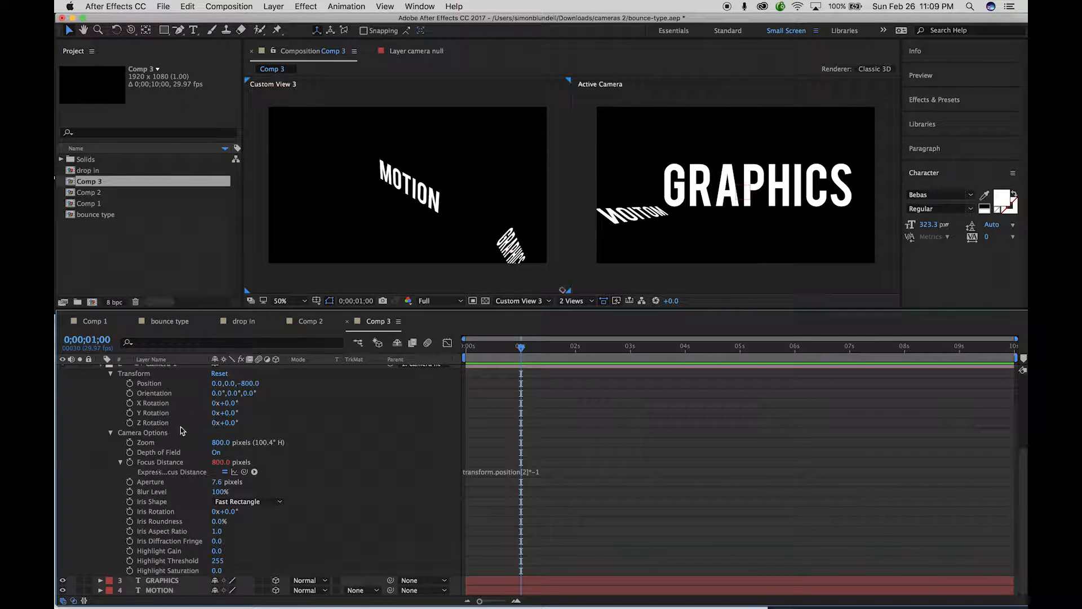
{"action": "scroll", "coordinate": [167, 422], "scroll_direction": "up", "scroll_amount": 3}
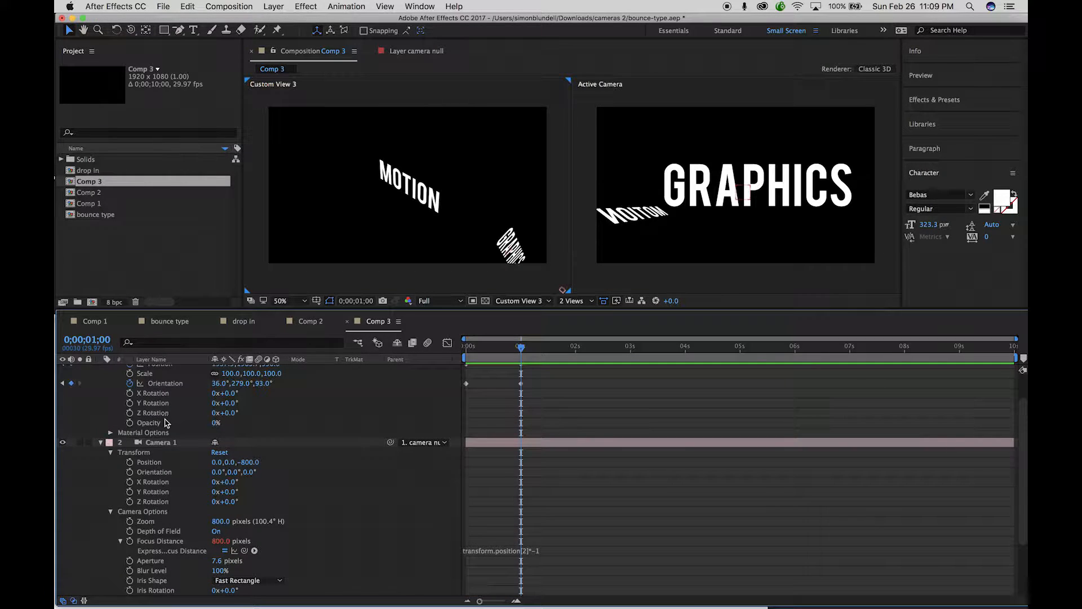
Collapse Camera 1's Transform and Camera Options groups and return the current time to 0 seconds
{"action": "left_click", "coordinate": [110, 452]}
{"action": "left_click", "coordinate": [111, 462]}
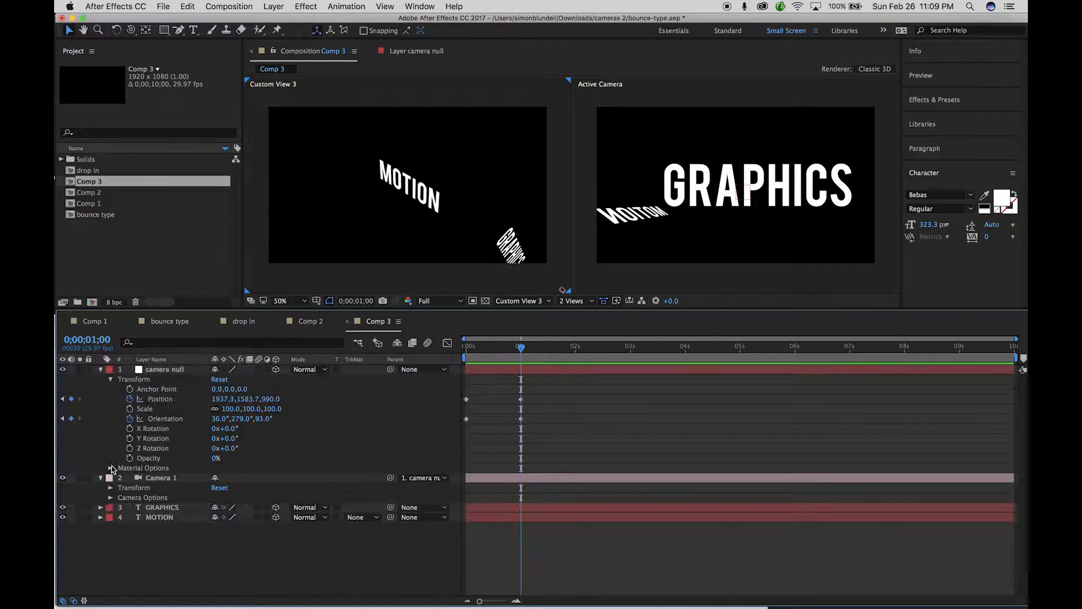
{"action": "left_click_drag", "start_coordinate": [522, 346], "coordinate": [426, 347]}
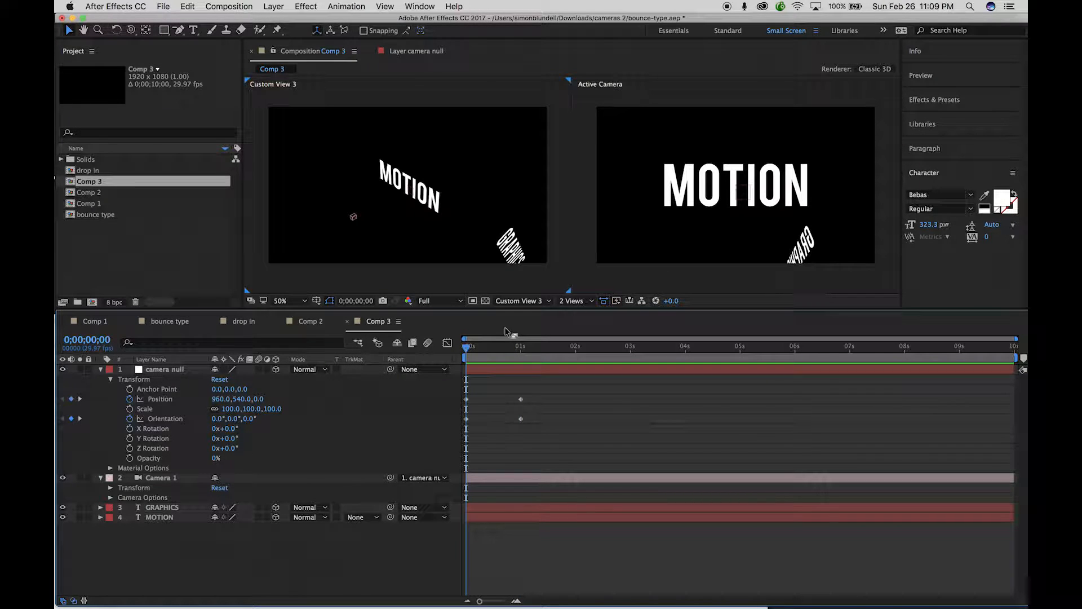
Make the Active Camera view active and play a preview of the camera move at 100% magnification
{"action": "key", "text": "period"}
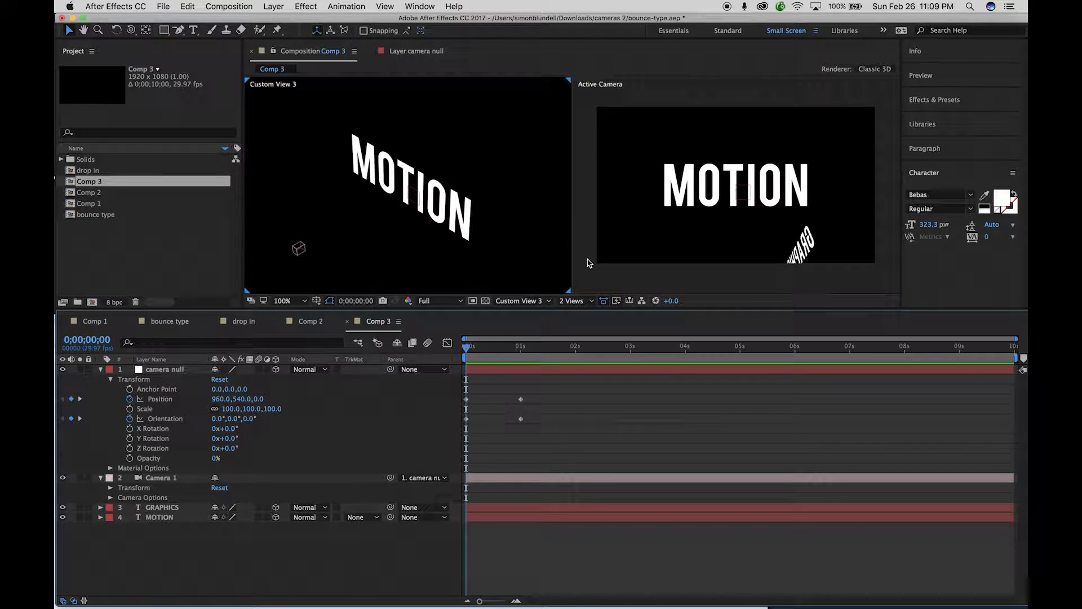
{"action": "key", "text": "comma"}
{"action": "left_click", "coordinate": [606, 280]}
{"action": "key", "text": "comma"}
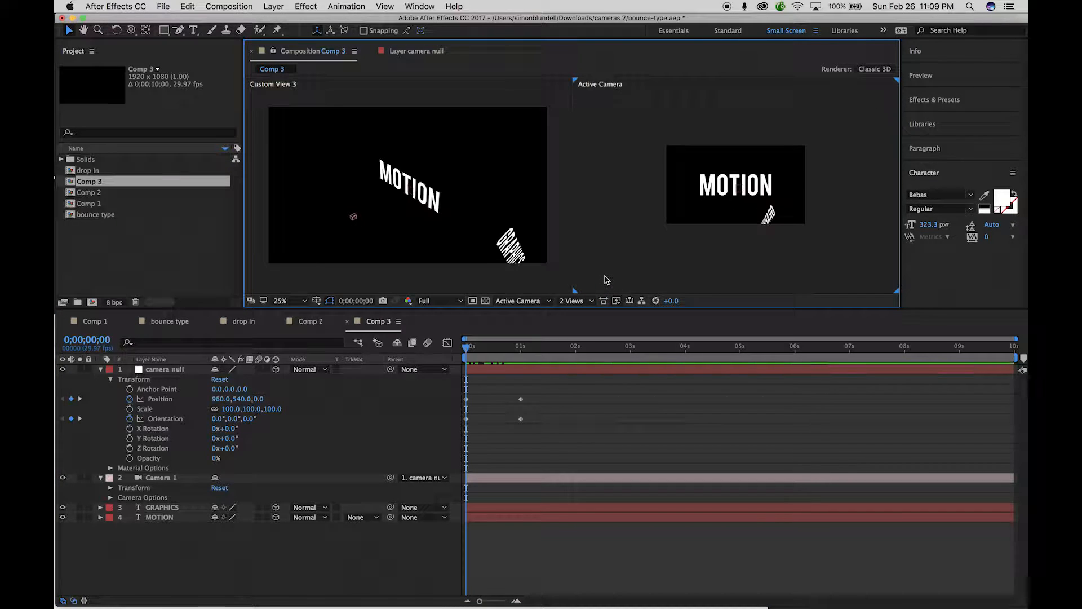
{"action": "key", "text": "period"}
{"action": "key", "text": "period"}
{"action": "key", "text": "space"}
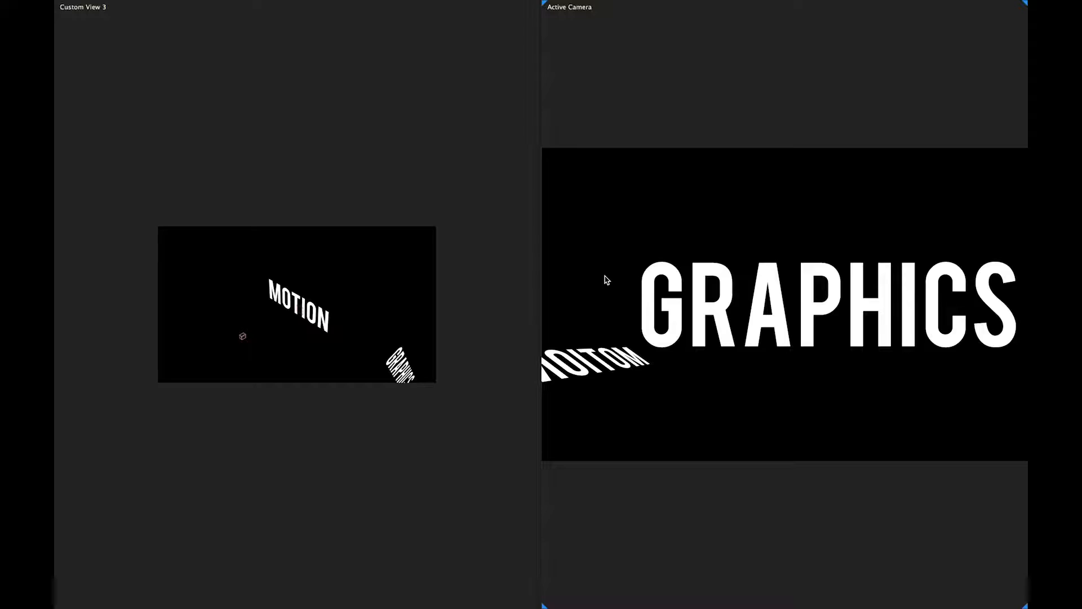
{"action": "key", "text": "space"}
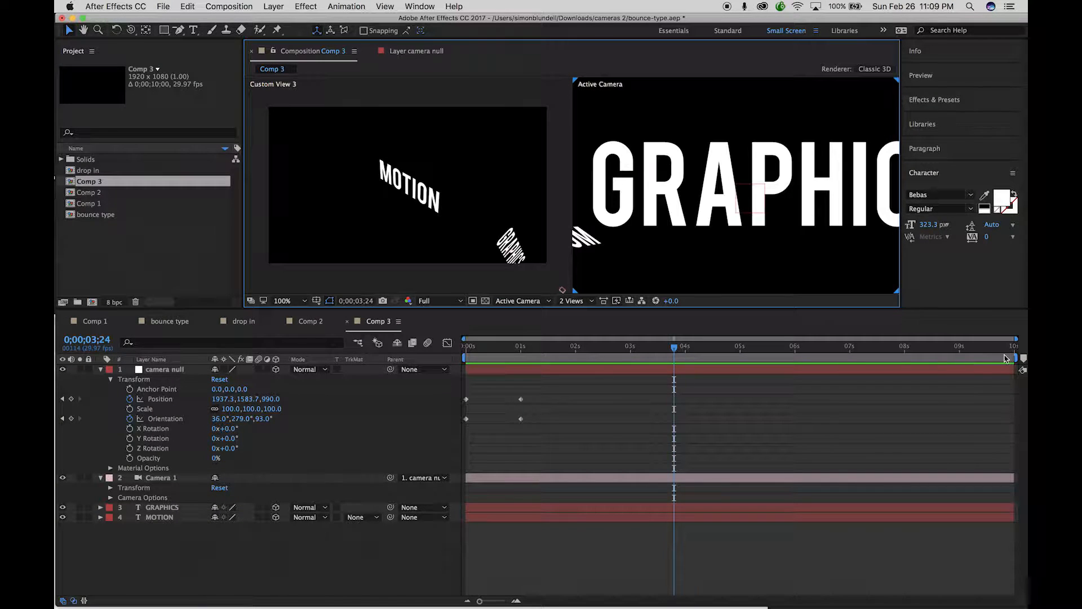
Shorten the work area to end at about 2 seconds and preview the camera move within it
{"action": "left_click_drag", "start_coordinate": [1014, 357], "coordinate": [572, 375]}
{"action": "key", "text": "j"}
{"action": "key", "text": "j"}
{"action": "key", "text": "j"}
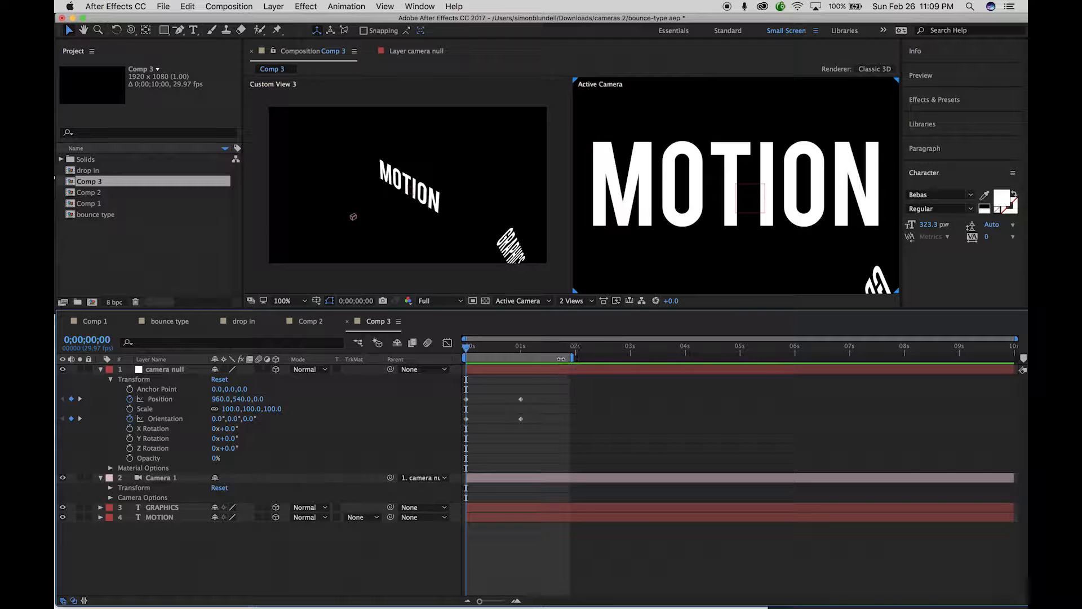
{"action": "key", "text": "space"}
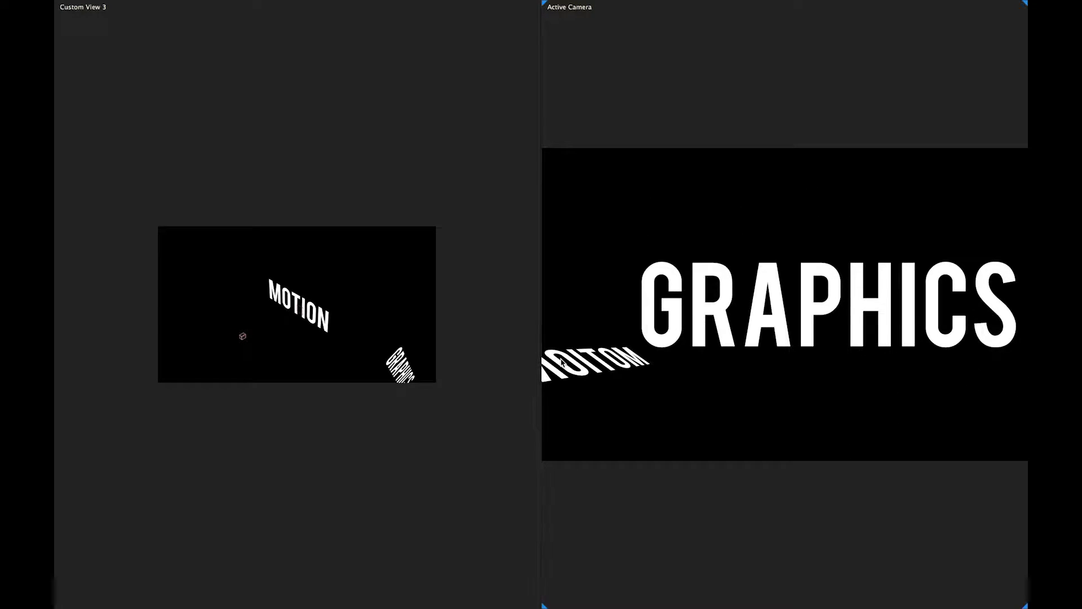
{"action": "key", "text": "space"}
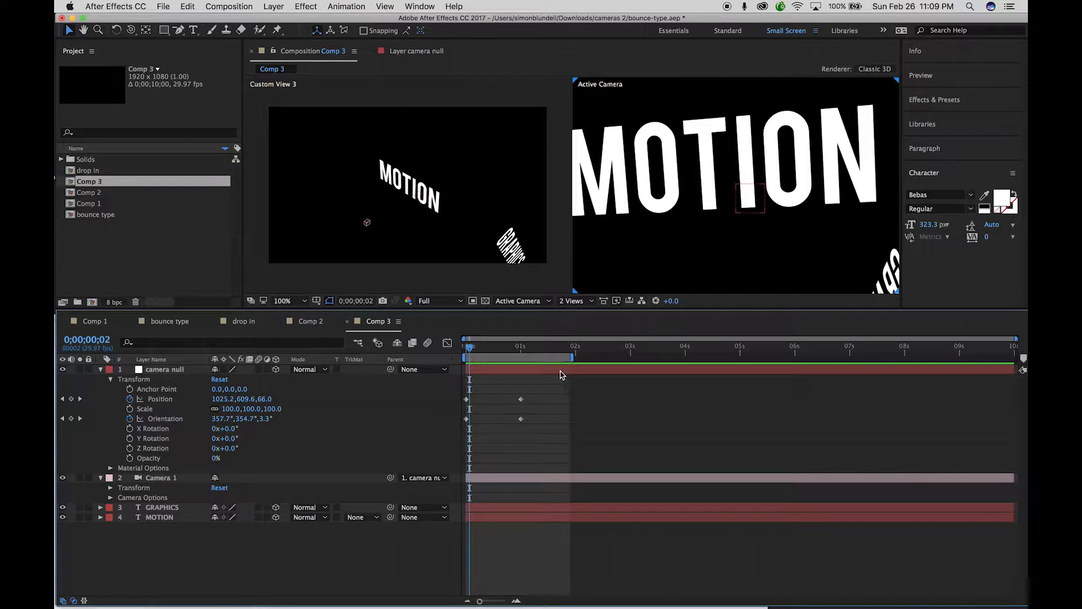
{"action": "left_click_drag", "start_coordinate": [469, 349], "coordinate": [465, 349]}
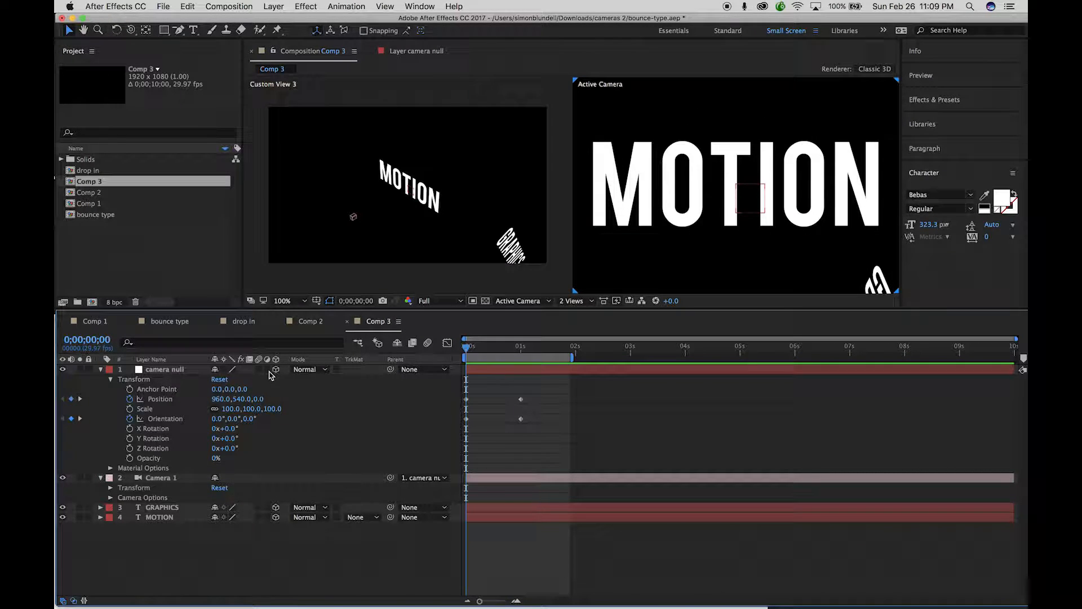
Enable motion blur for the composition and for the GRAPHICS and MOTION layers, and preview the camera move
{"action": "left_click", "coordinate": [427, 343]}
{"action": "left_click_drag", "start_coordinate": [258, 508], "coordinate": [258, 517]}
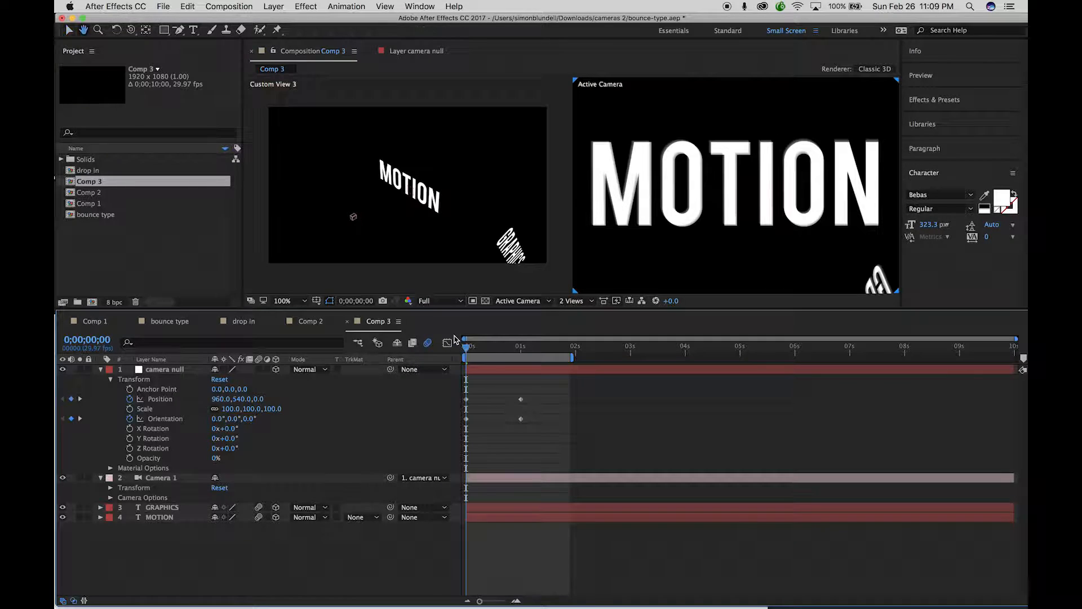
{"action": "key", "text": "space"}
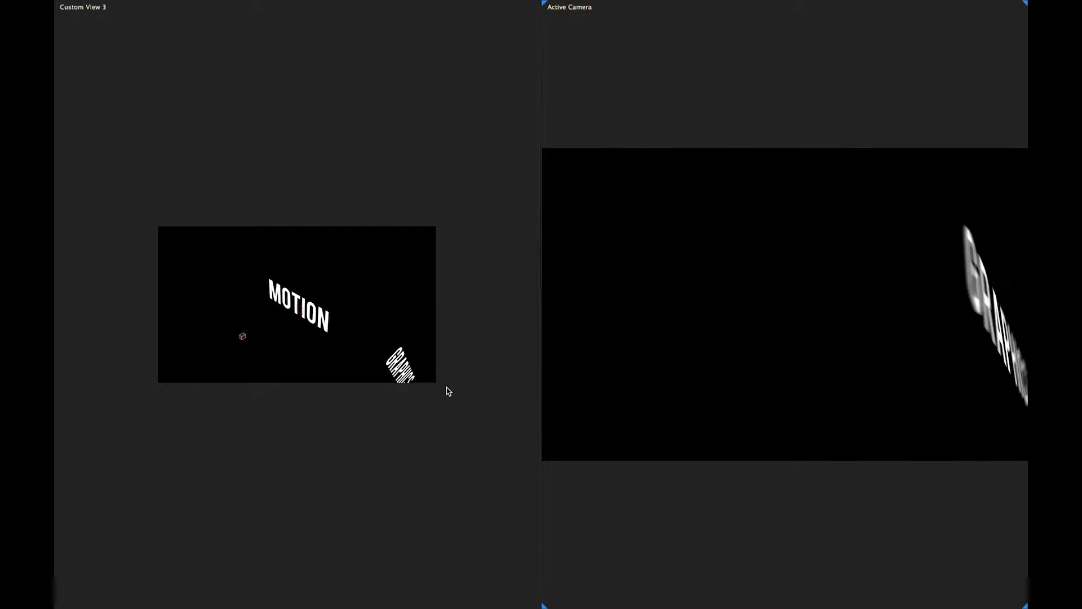
{"action": "key", "text": "space"}
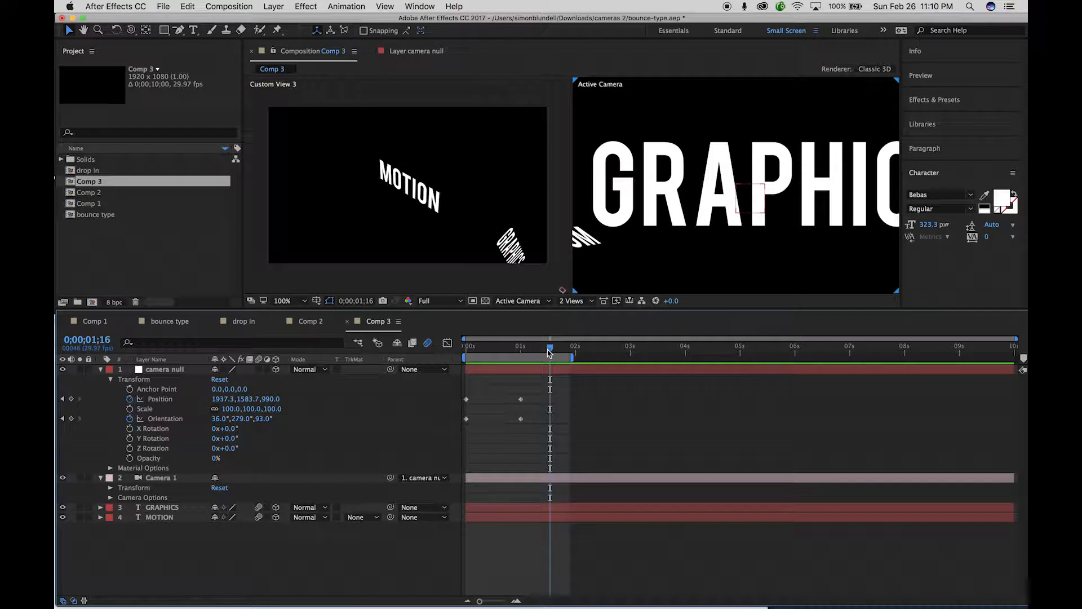
{"action": "left_click_drag", "start_coordinate": [549, 351], "coordinate": [455, 350]}
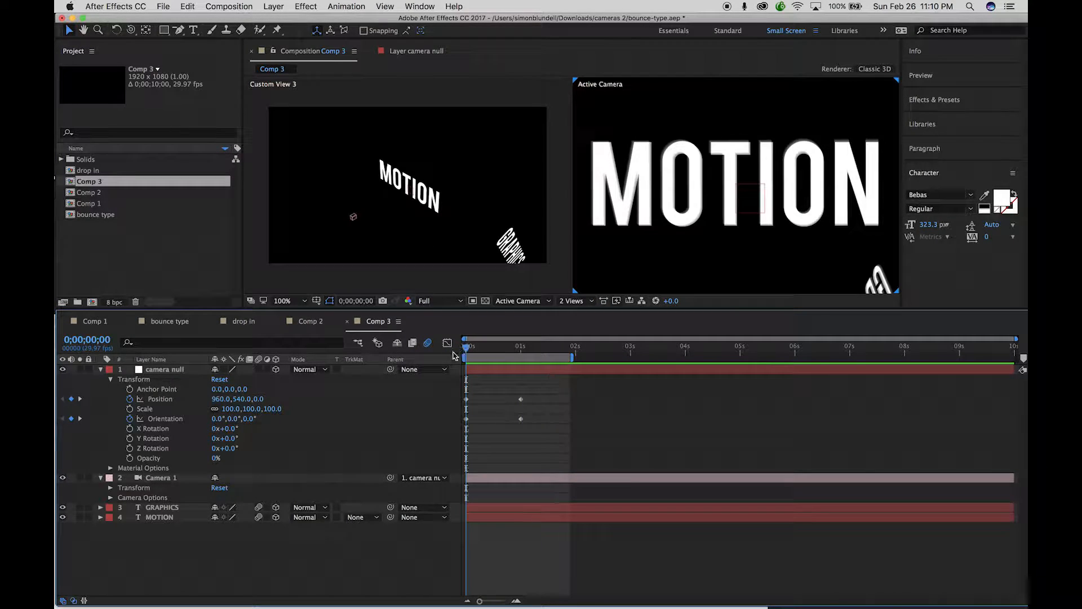
Preview the camera move with the composition's motion blur disabled for comparison, and re-enable motion blur
{"action": "left_click", "coordinate": [431, 345]}
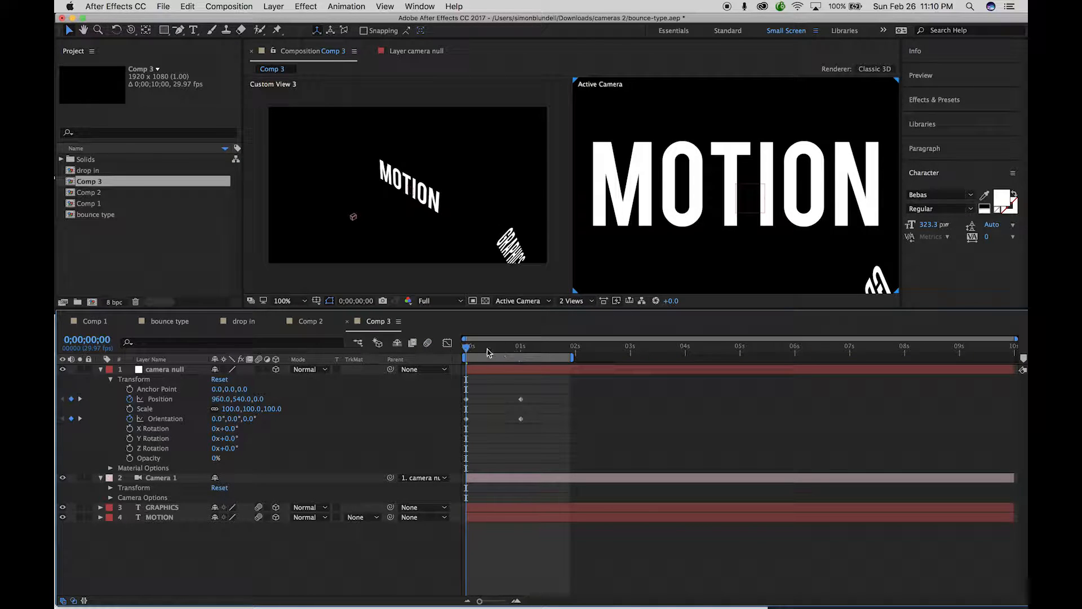
{"action": "key", "text": "space"}
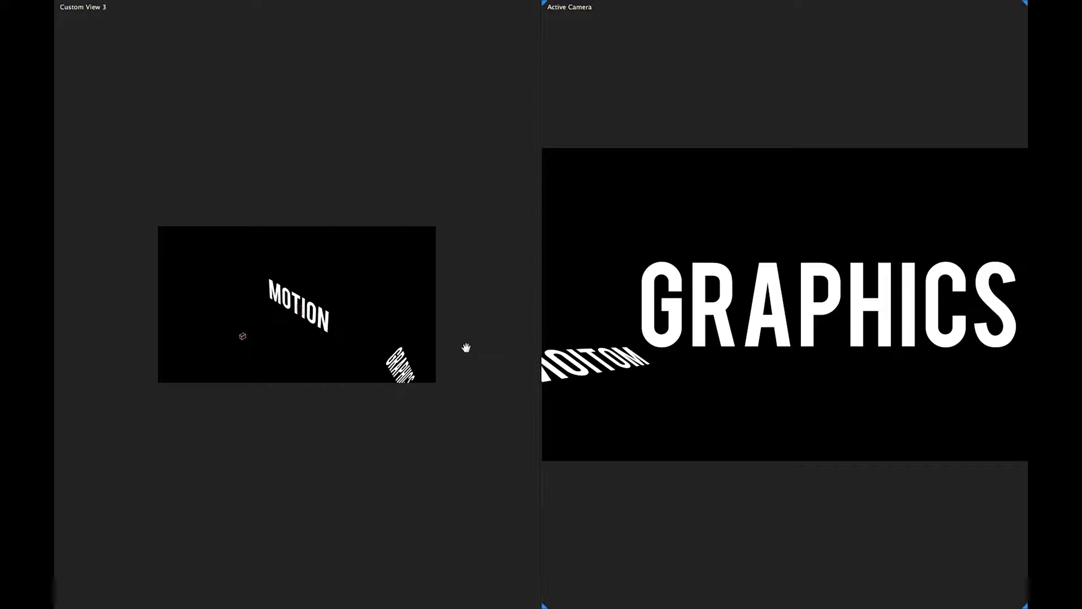
{"action": "key", "text": "space"}
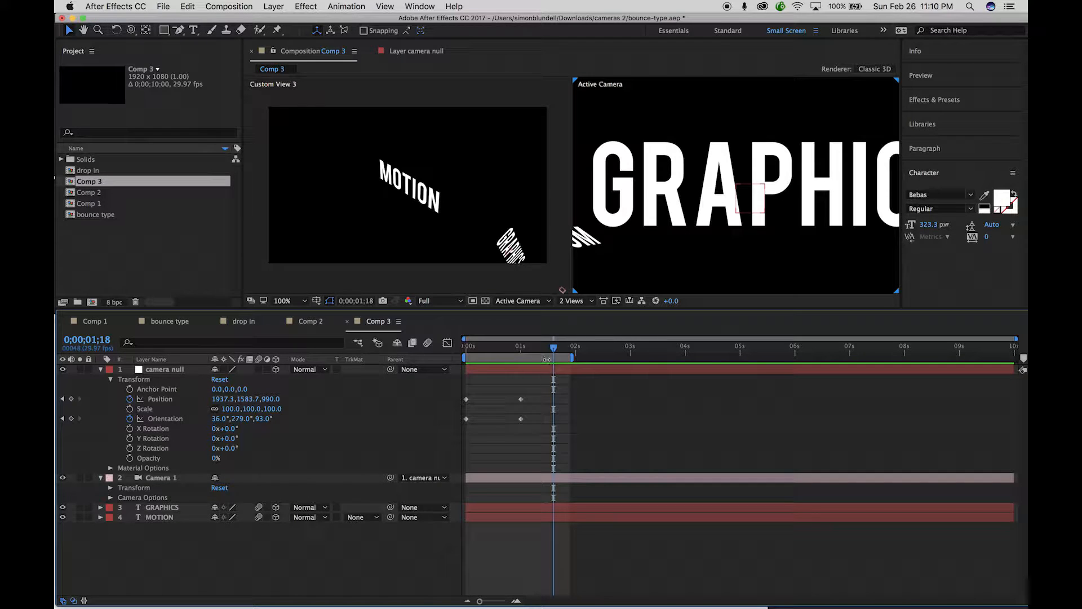
{"action": "left_click_drag", "start_coordinate": [554, 352], "coordinate": [446, 358]}
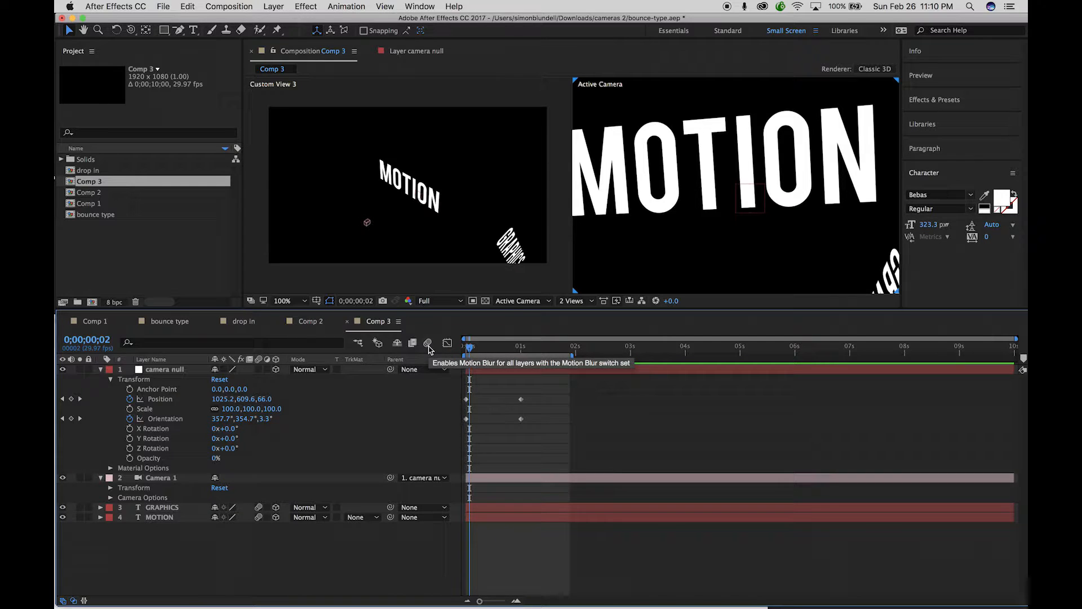
{"action": "left_click", "coordinate": [428, 343]}
{"action": "left_click_drag", "start_coordinate": [474, 350], "coordinate": [462, 352]}
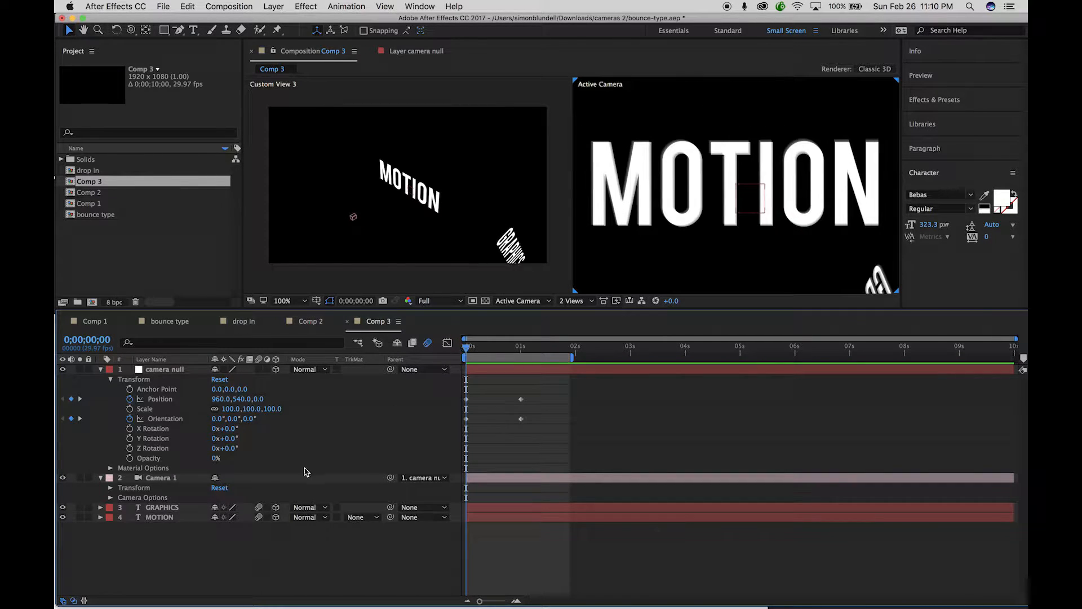
Expand Camera 1's Camera Options and try Aperture values of 1117.6 and 874.6 pixels
{"action": "left_click", "coordinate": [111, 497]}
{"action": "scroll", "coordinate": [206, 478], "scroll_direction": "down", "scroll_amount": 2}
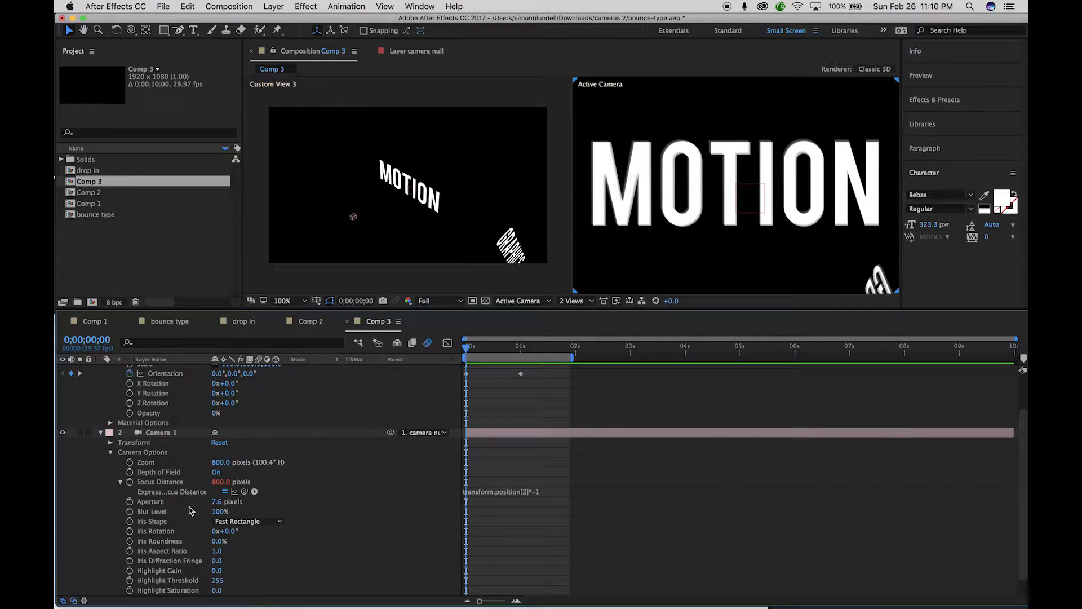
{"action": "scroll", "coordinate": [191, 513], "scroll_direction": "down", "scroll_amount": 1}
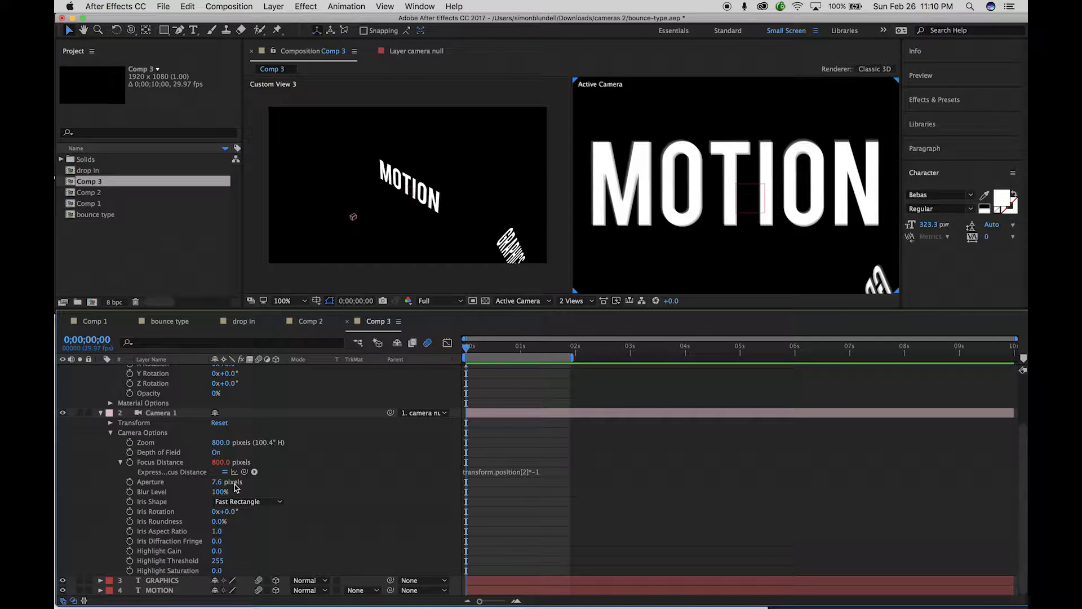
{"action": "left_click_drag", "start_coordinate": [216, 486], "coordinate": [834, 462]}
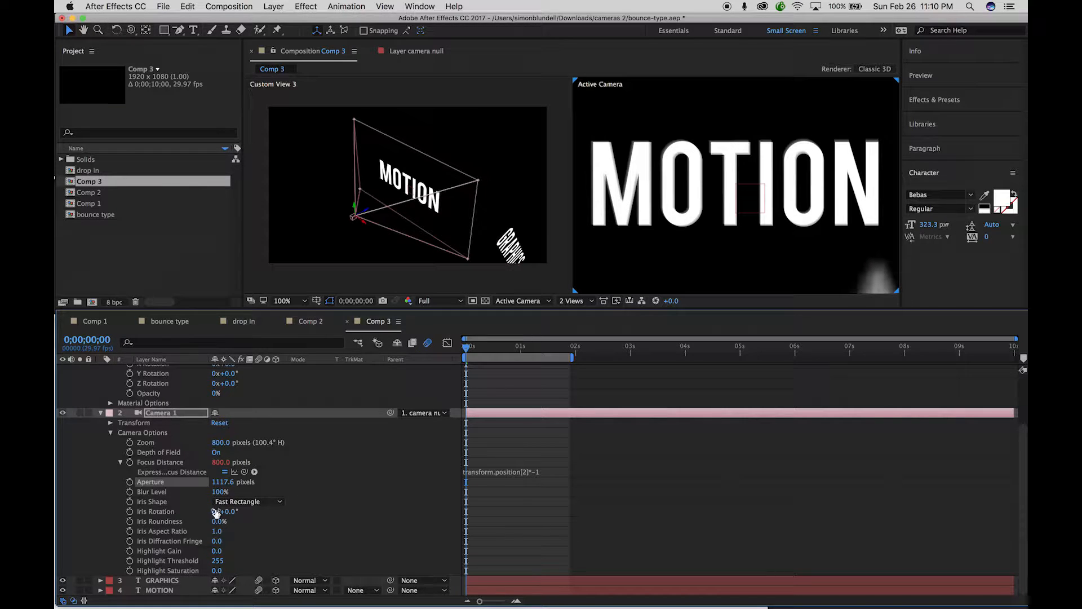
{"action": "left_click_drag", "start_coordinate": [223, 482], "coordinate": [93, 495]}
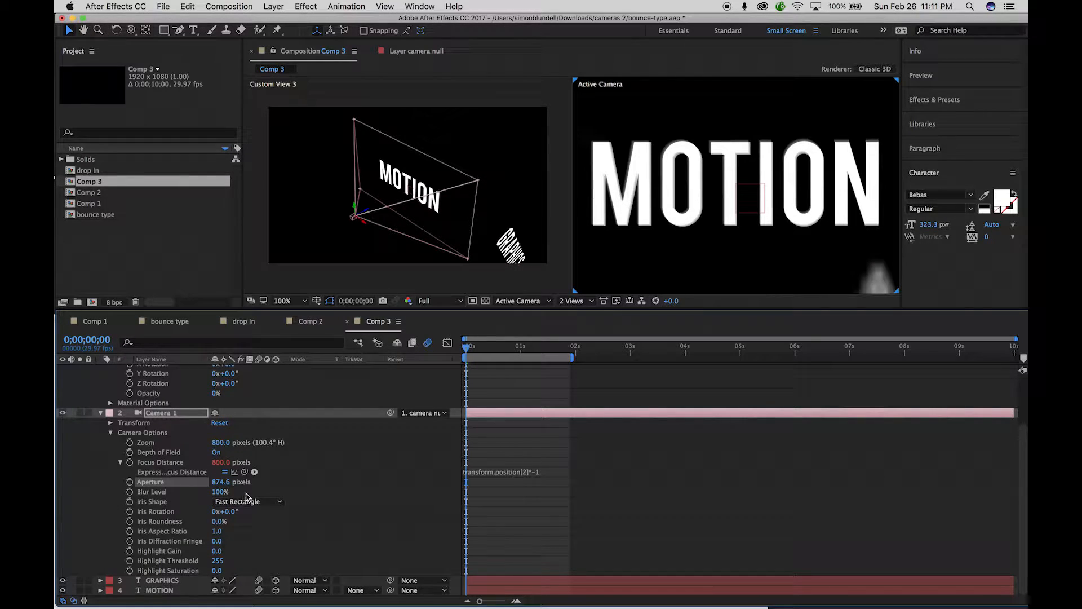
Reset Camera 1's Aperture to 0 and raise it again to 923 pixels
{"action": "left_click", "coordinate": [219, 483]}
{"action": "type", "text": "0"}
{"action": "left_click", "coordinate": [294, 511]}
{"action": "left_click_drag", "start_coordinate": [218, 482], "coordinate": [303, 480]}
{"action": "left_click_drag", "start_coordinate": [236, 482], "coordinate": [440, 487]}
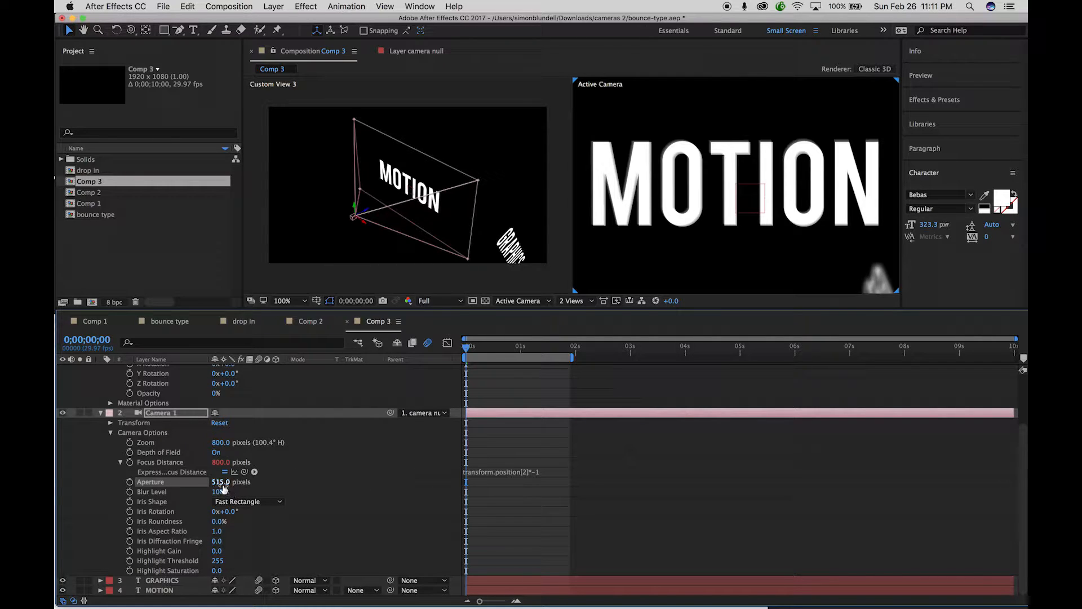
{"action": "left_click_drag", "start_coordinate": [220, 485], "coordinate": [402, 481]}
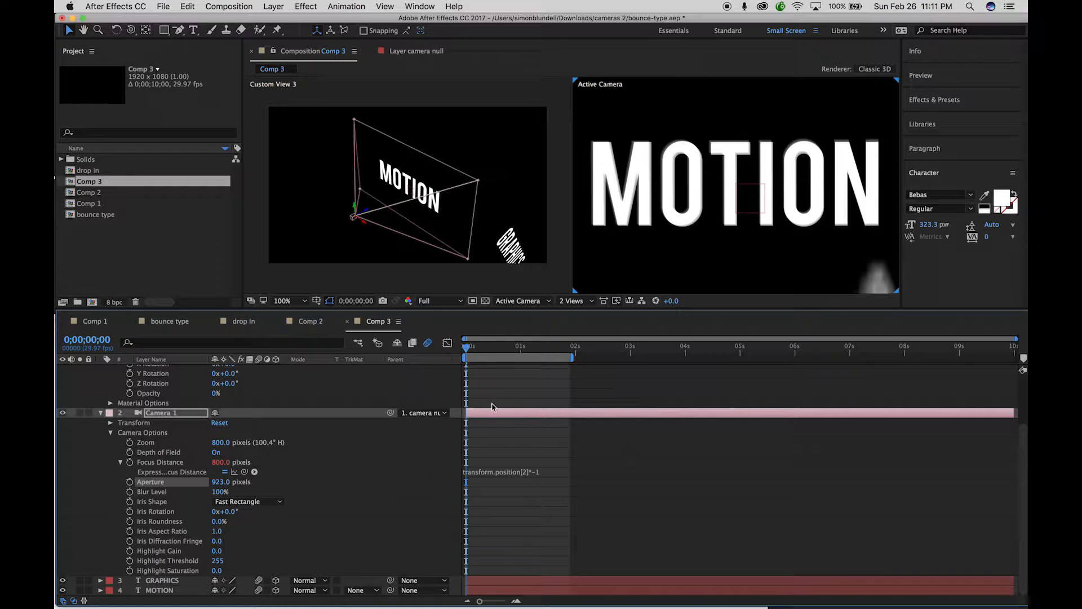
Increase Camera 1's Aperture to 2061 pixels while checking the blur at frame 22, and preview the camera move from 0 seconds
{"action": "left_click_drag", "start_coordinate": [476, 356], "coordinate": [506, 353]}
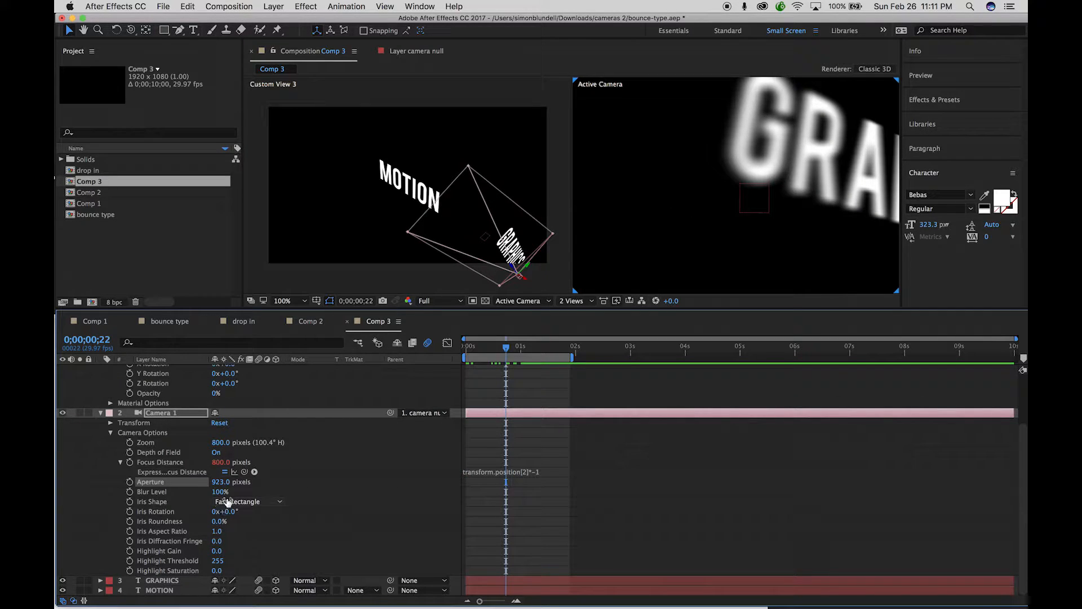
{"action": "left_click_drag", "start_coordinate": [222, 482], "coordinate": [680, 463]}
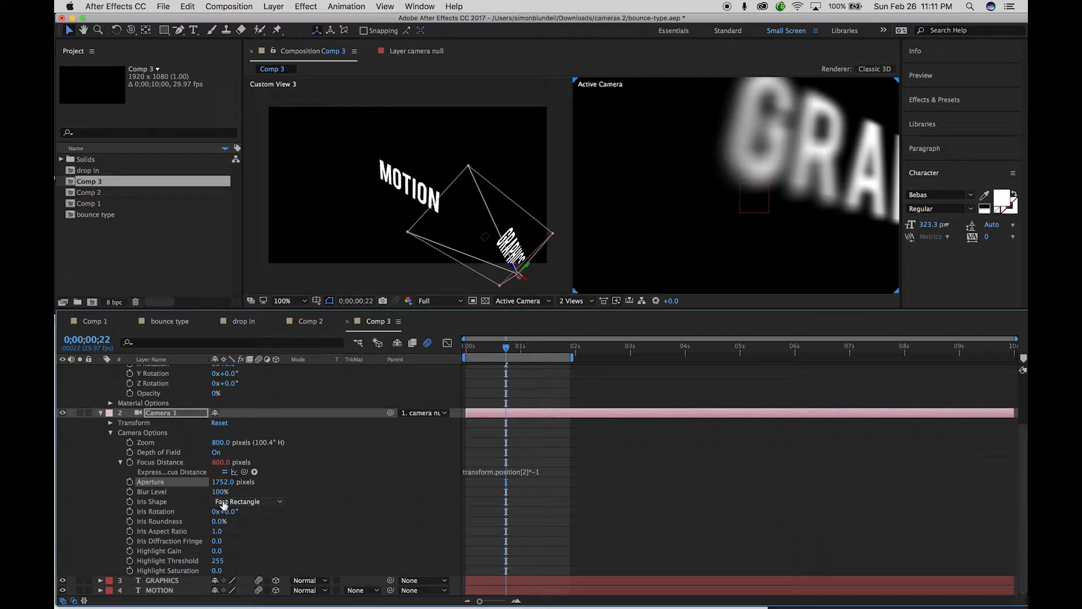
{"action": "left_click_drag", "start_coordinate": [222, 482], "coordinate": [400, 483]}
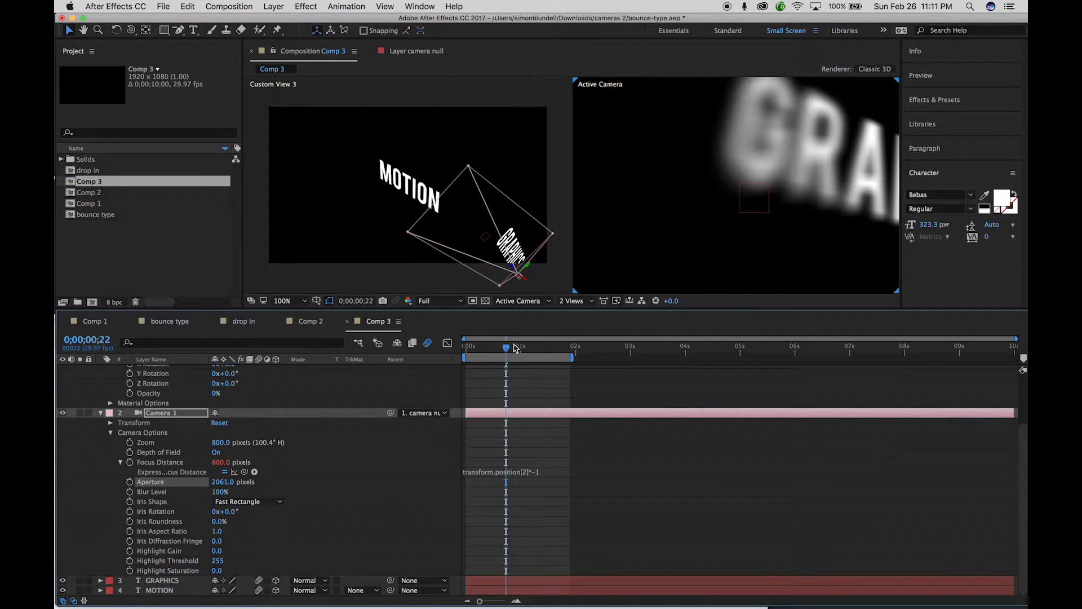
{"action": "left_click_drag", "start_coordinate": [506, 347], "coordinate": [436, 345]}
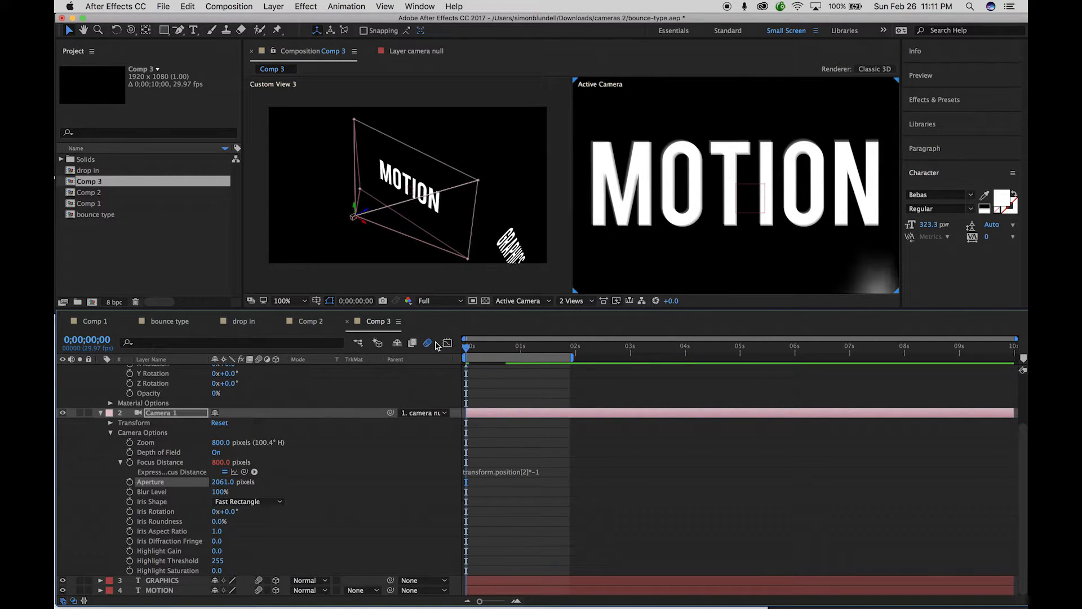
{"action": "key", "text": "space"}
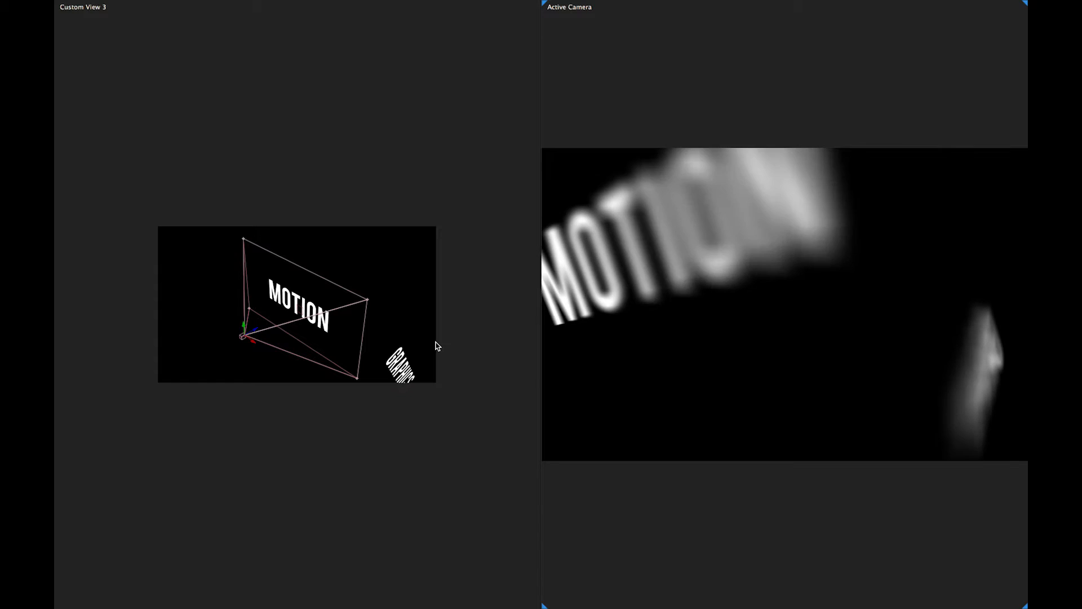